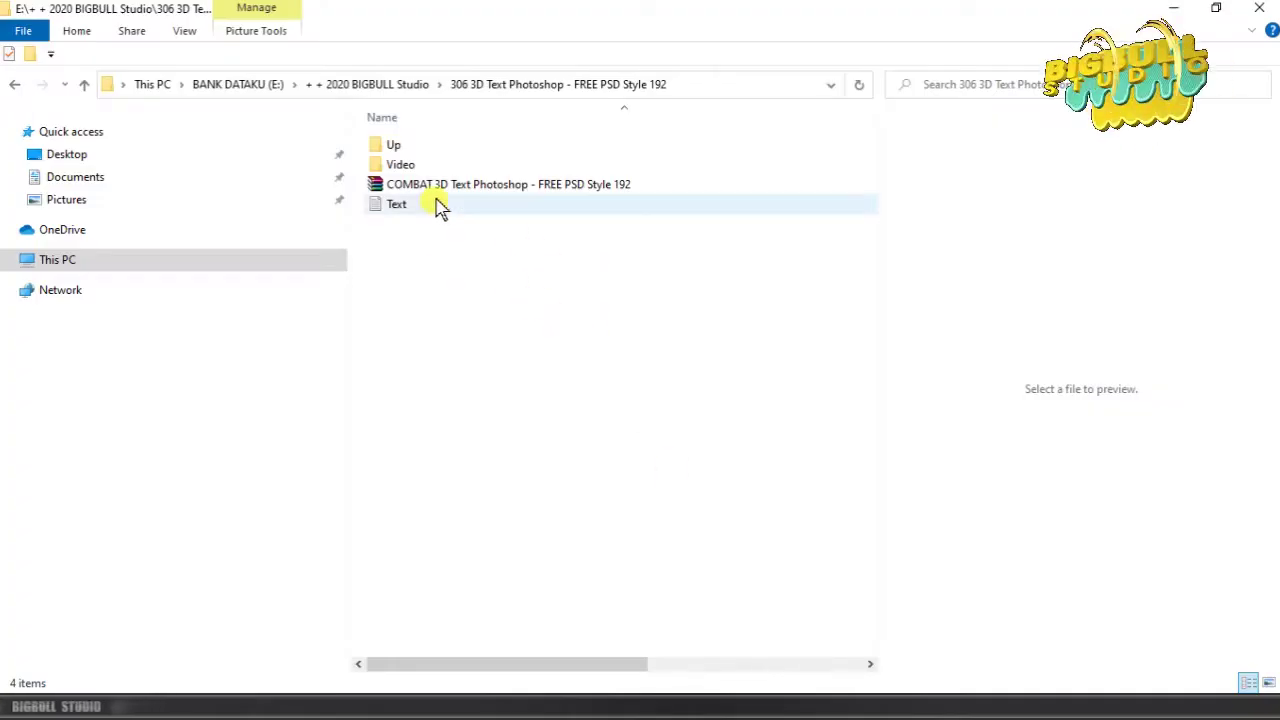
# - Extract the COMBAT 3D text .rar archive into its current folder
pyautogui.click(446, 186)
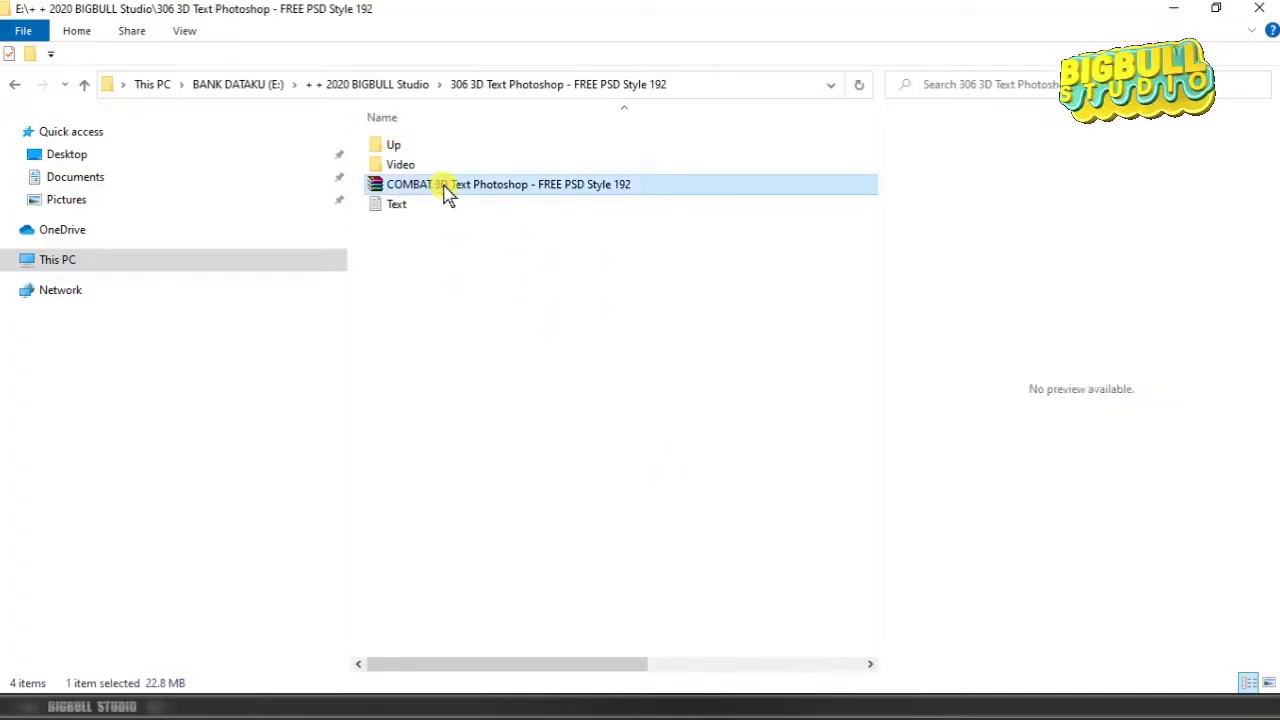
pyautogui.rightClick(613, 184)
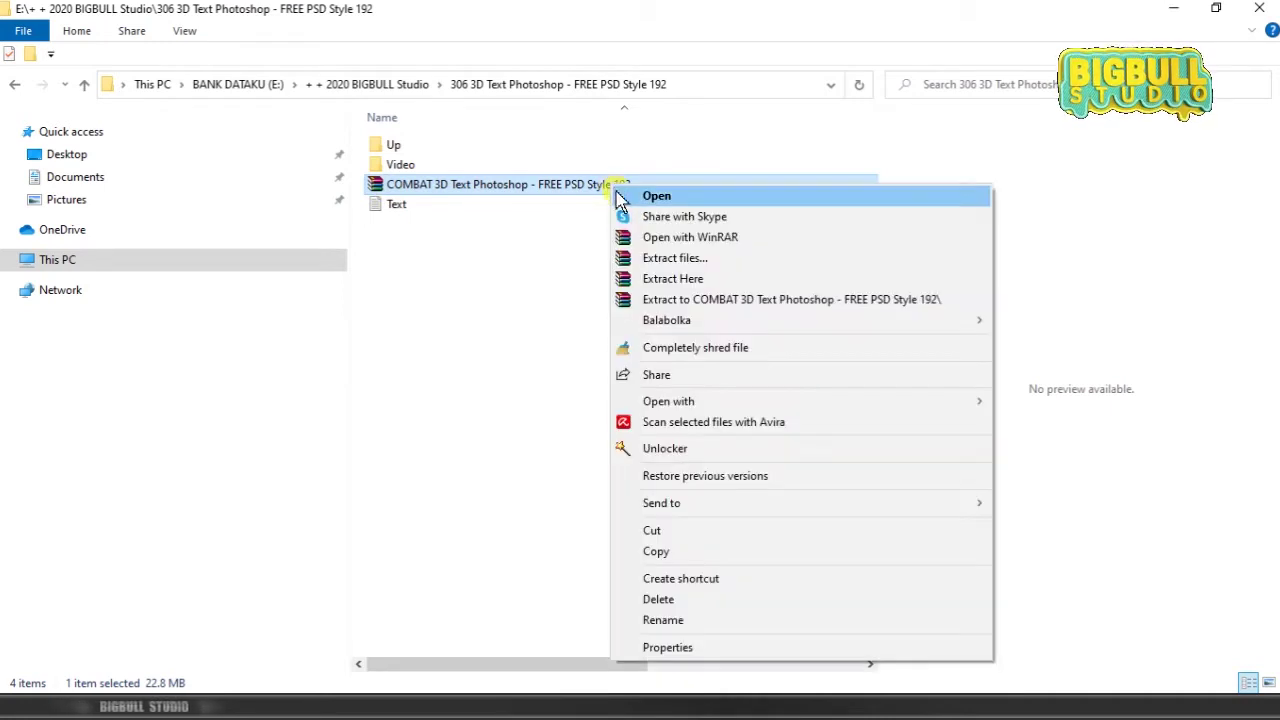
pyautogui.click(723, 284)
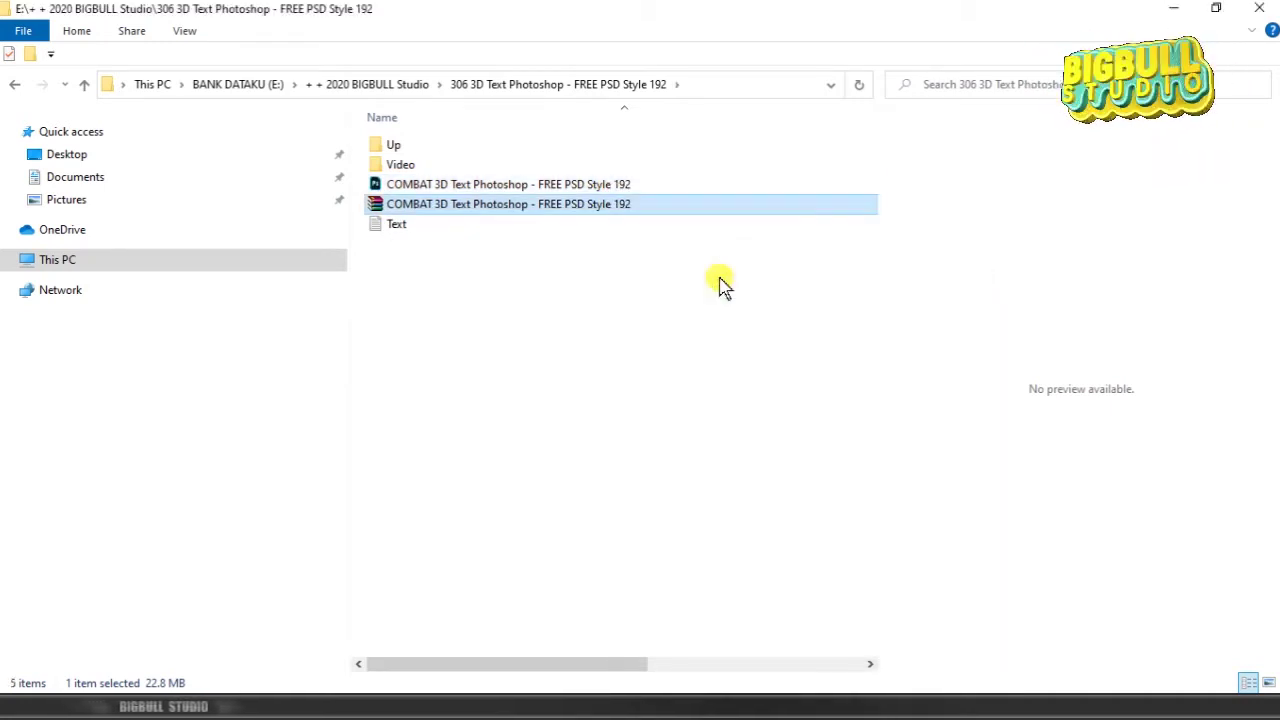
# - Open the extracted 'COMBAT 3D Text Photoshop - FREE PSD Style 192.psd' in Photoshop
pyautogui.click(615, 188)
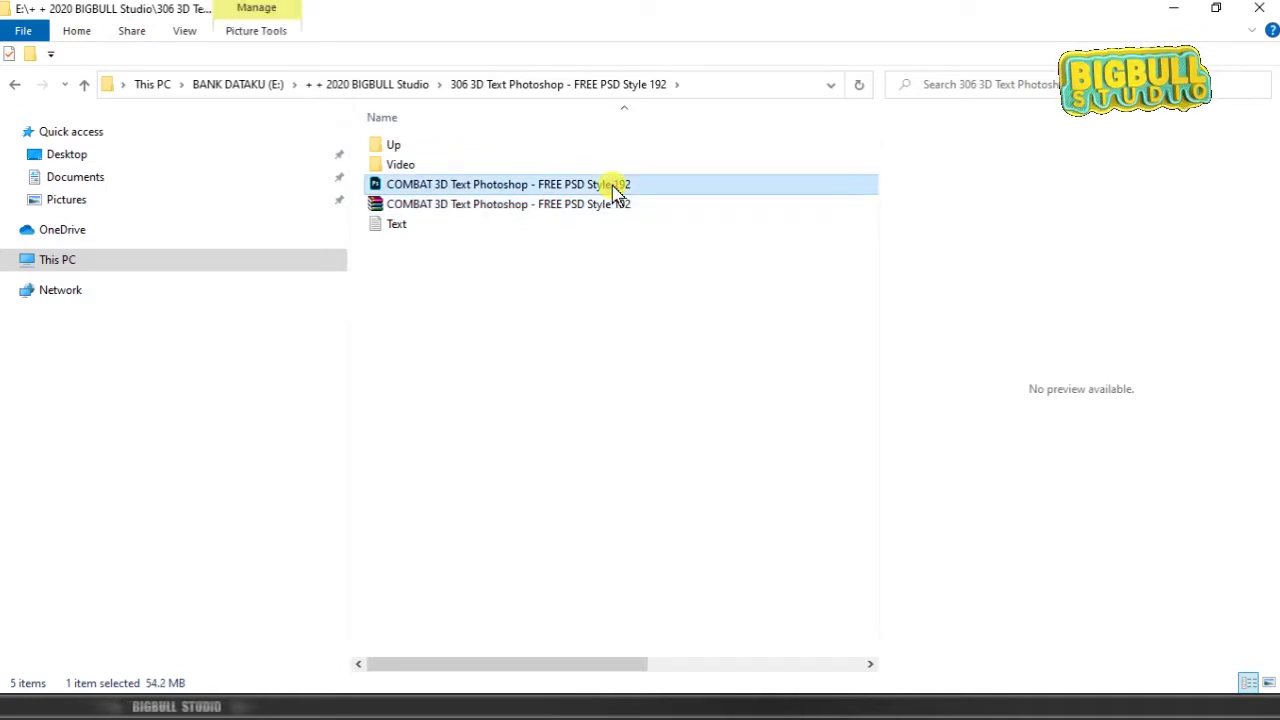
pyautogui.rightClick(616, 192)
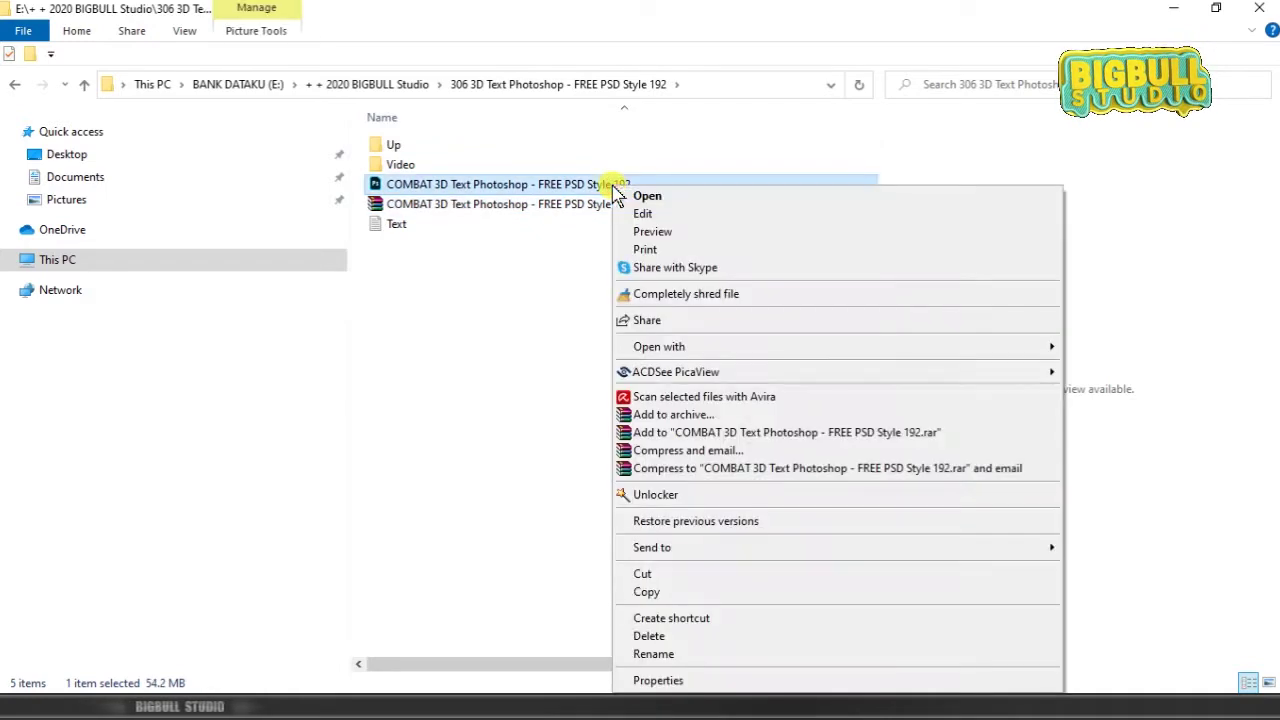
pyautogui.click(748, 198)
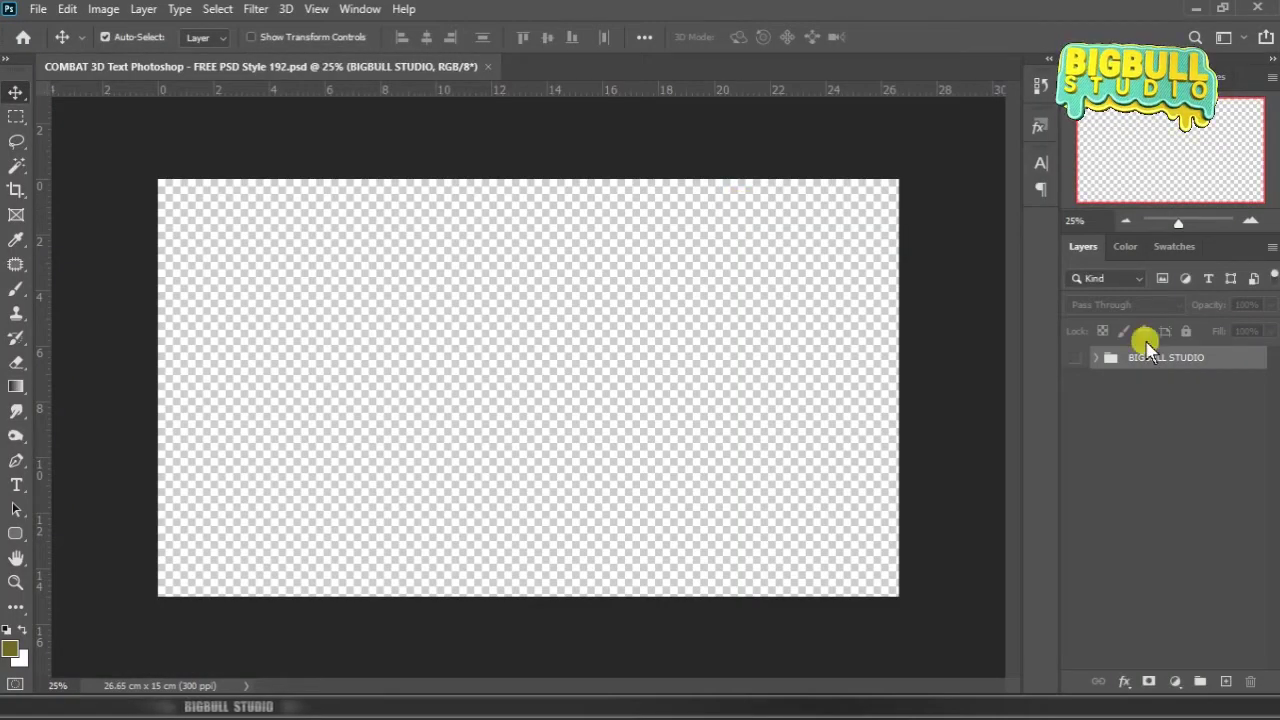
# - Show and expand BIGBULL STUDIO, edit the Text here smart object, and open Text.txt in Notepad
pyautogui.click(1076, 360)
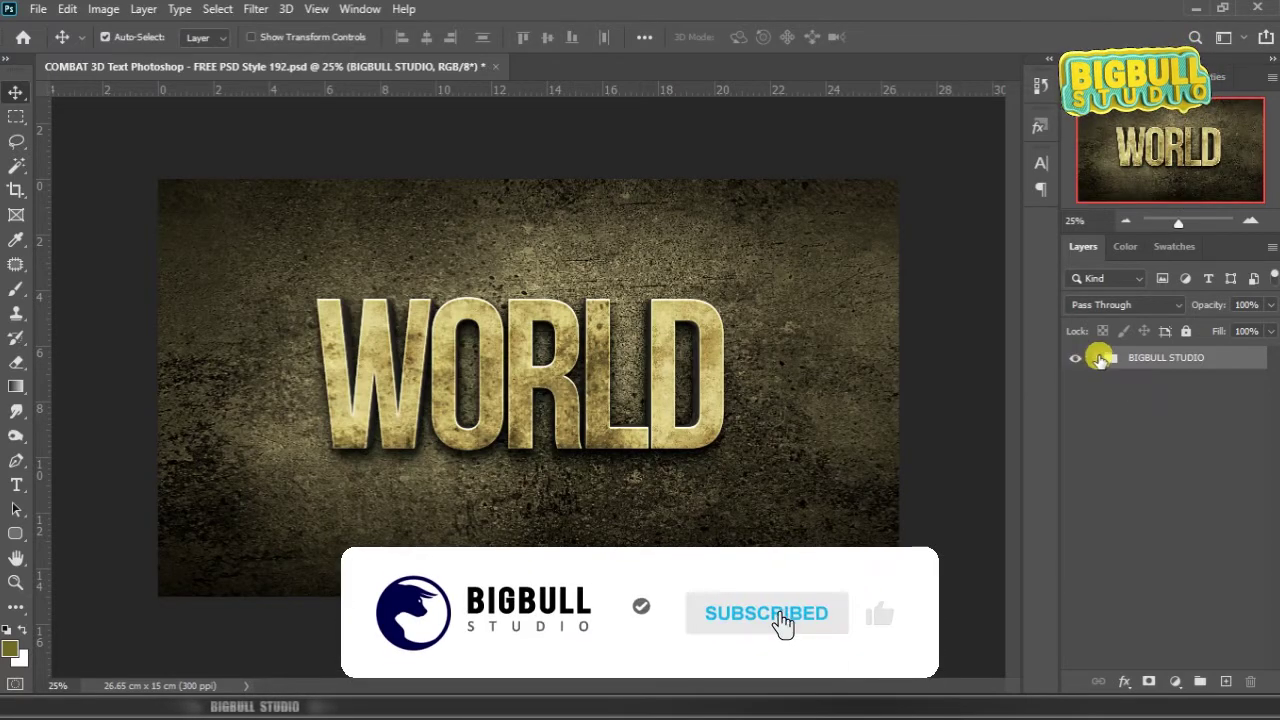
pyautogui.click(1097, 360)
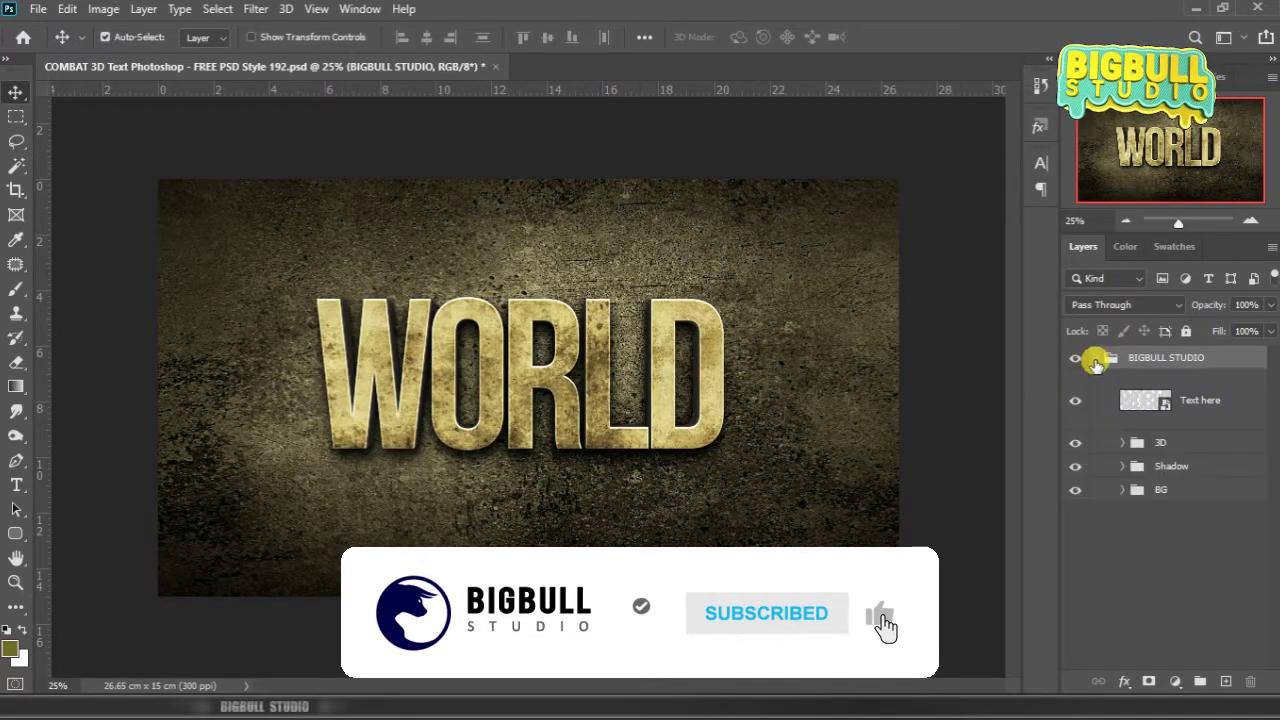
pyautogui.click(1187, 410)
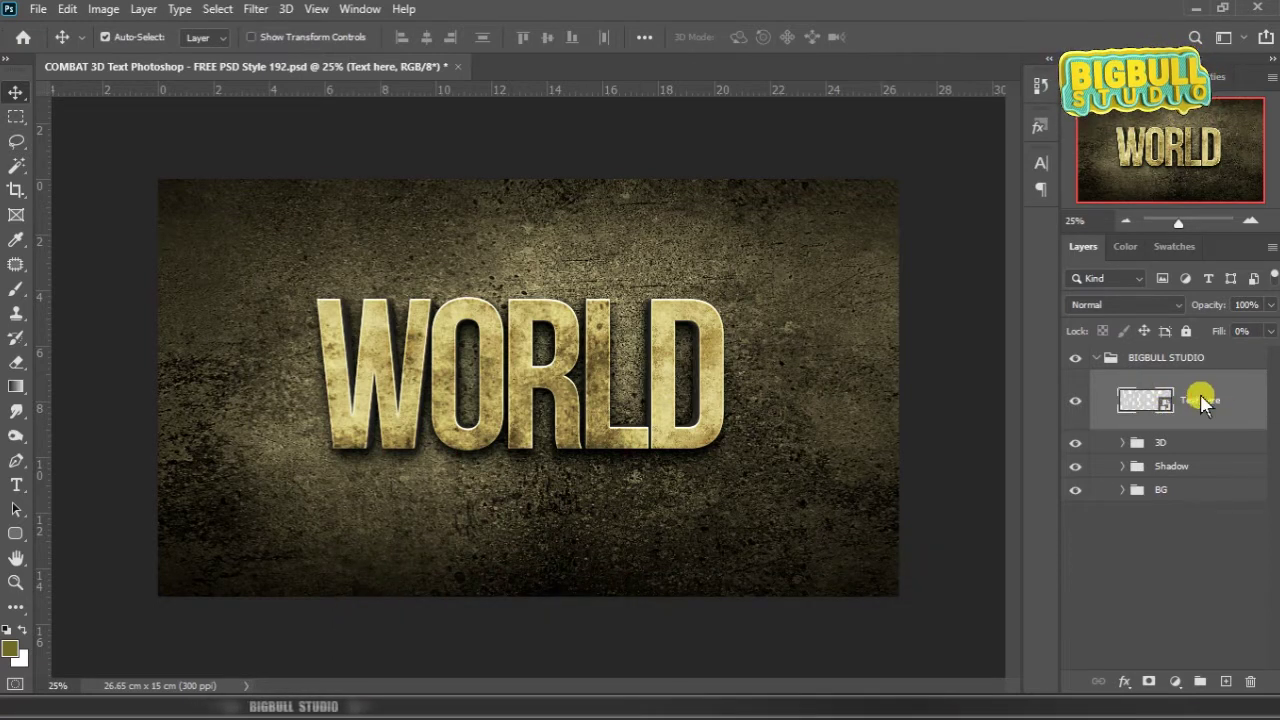
pyautogui.rightClick(1200, 400)
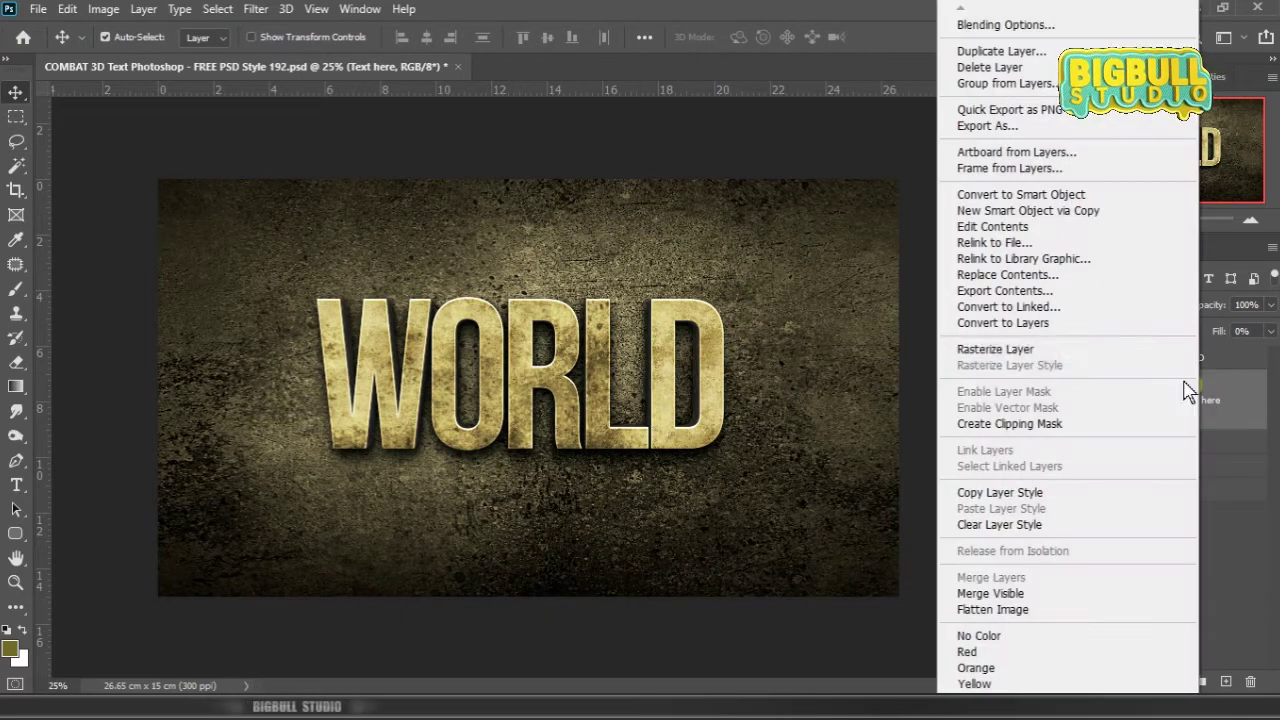
pyautogui.click(1110, 230)
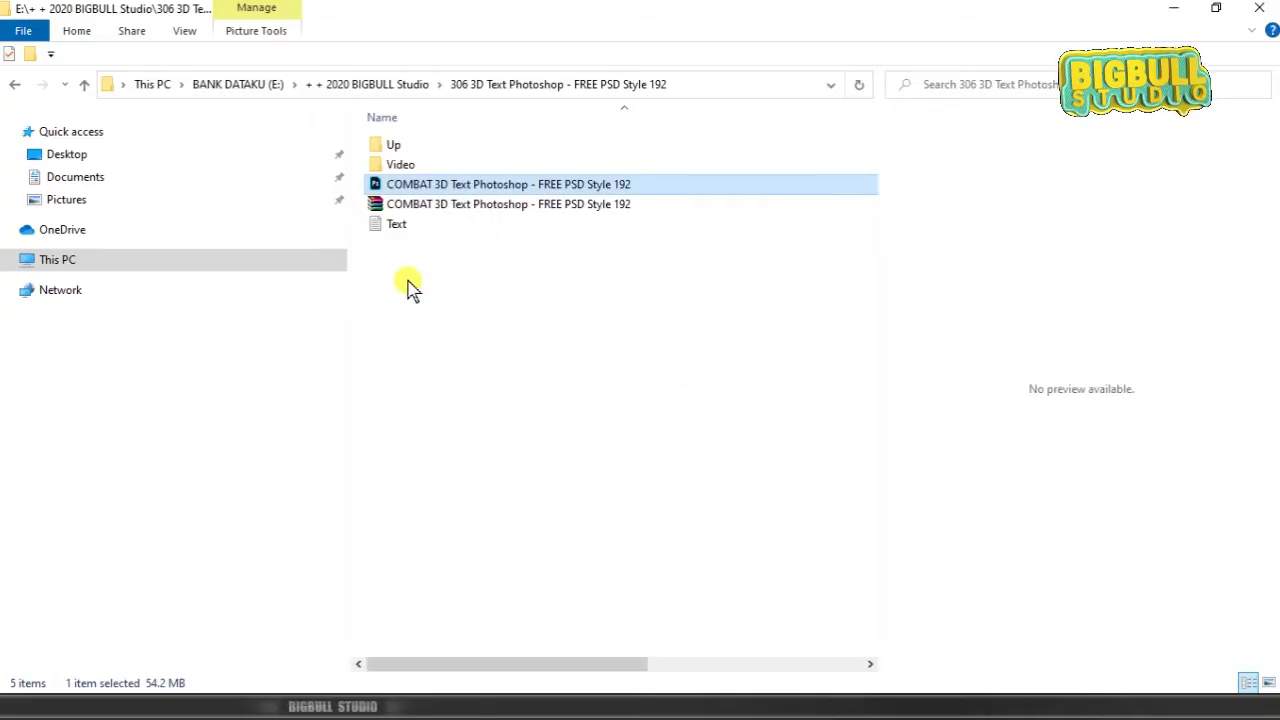
pyautogui.click(376, 228)
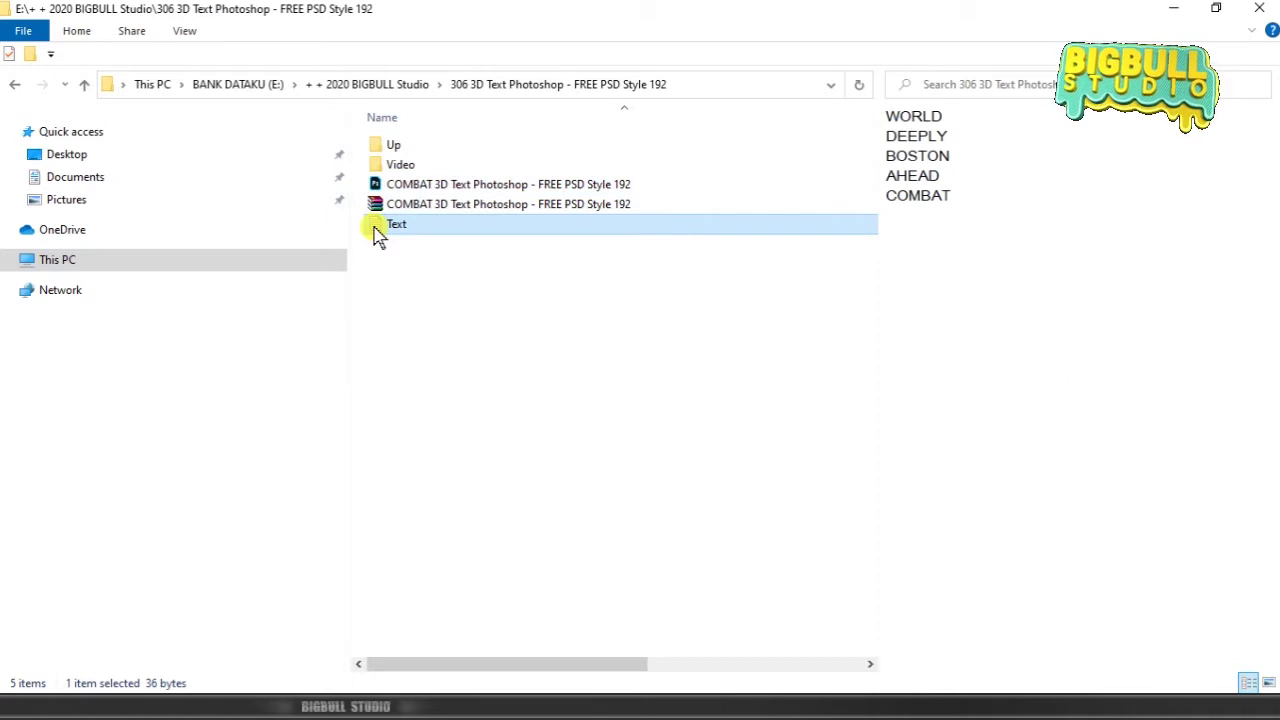
pyautogui.doubleClick(378, 228)
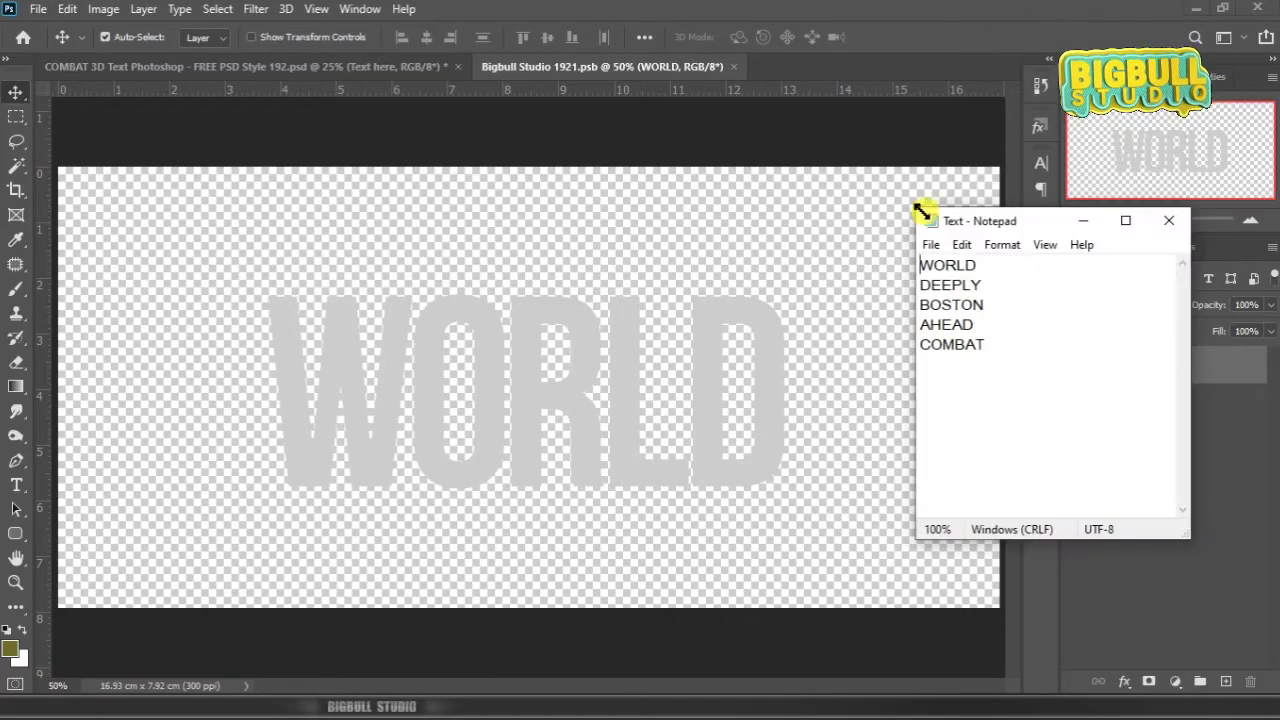
# - Copy the word DEEPLY from the Notepad word list
pyautogui.moveTo(920, 210)
pyautogui.mouseDown()
pyautogui.moveTo(919, 333)
pyautogui.moveTo(1043, 458)
pyautogui.moveTo(1027, 469)
pyautogui.mouseUp()
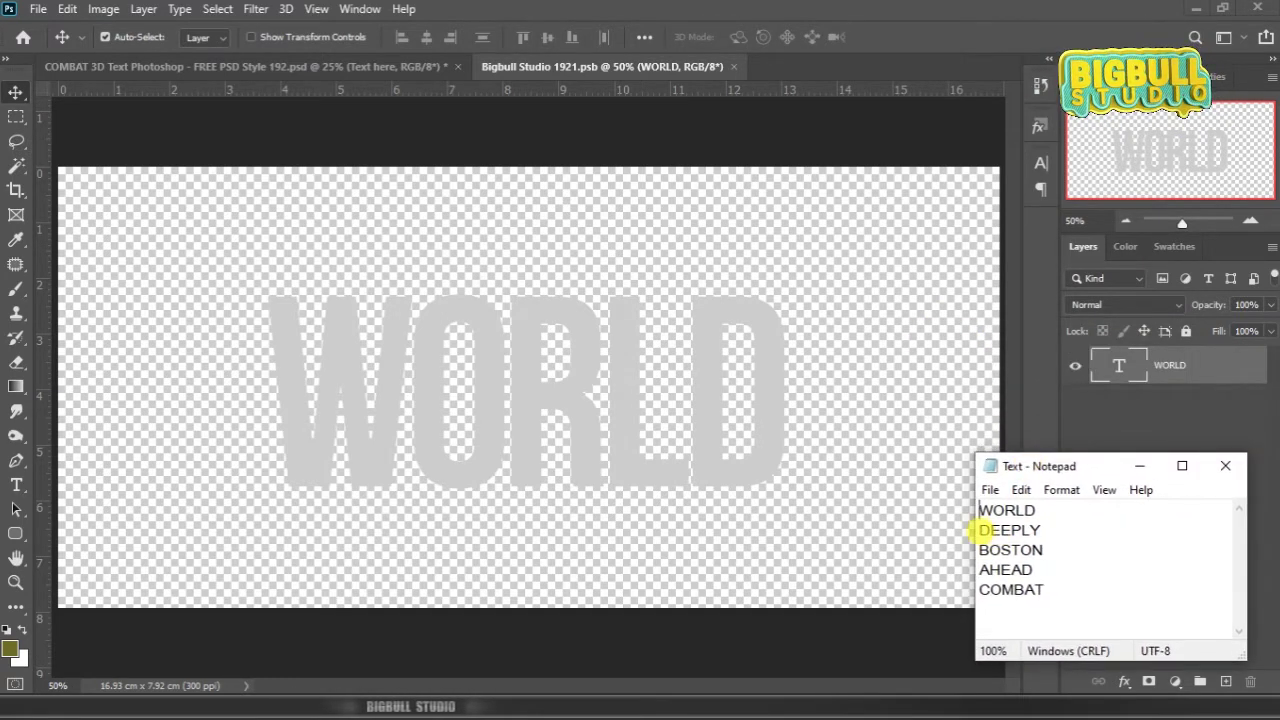
pyautogui.moveTo(980, 533); pyautogui.dragTo(1025, 530)
pyautogui.rightClick(1034, 530)
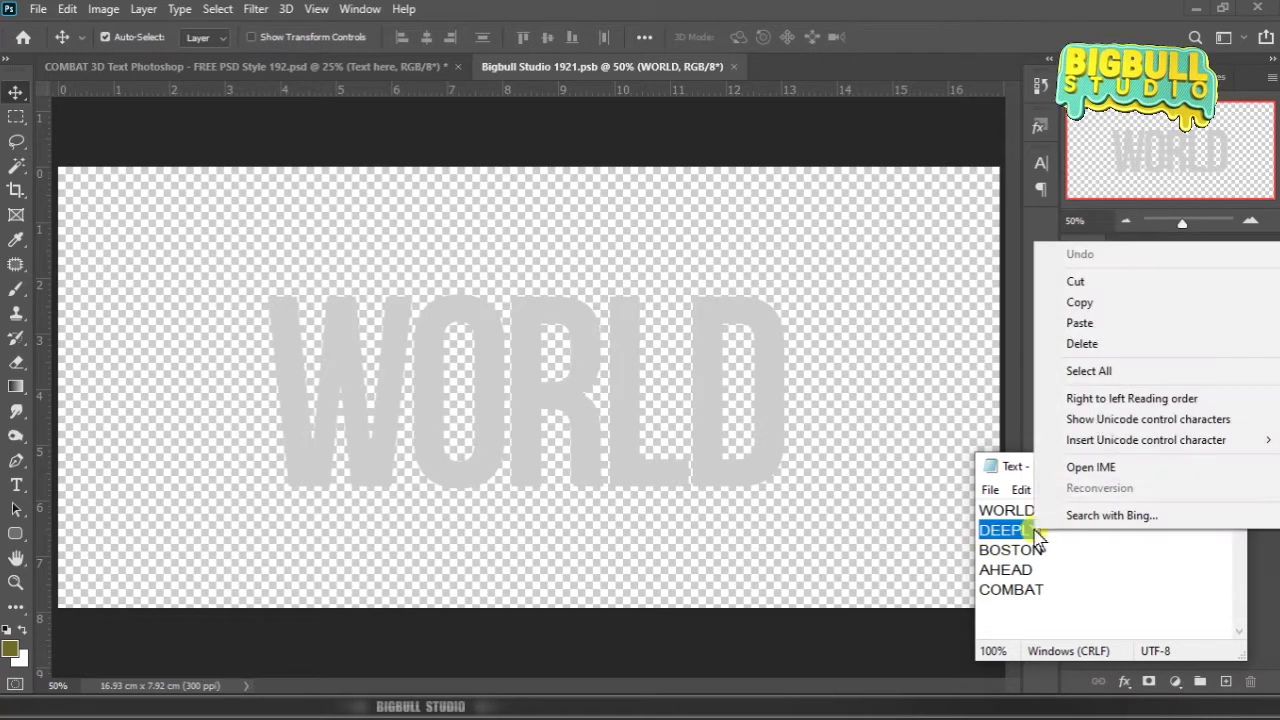
pyautogui.click(1140, 302)
# - Replace the WORLD text layer with DEEPLY and close the smart object document
pyautogui.click(1122, 362)
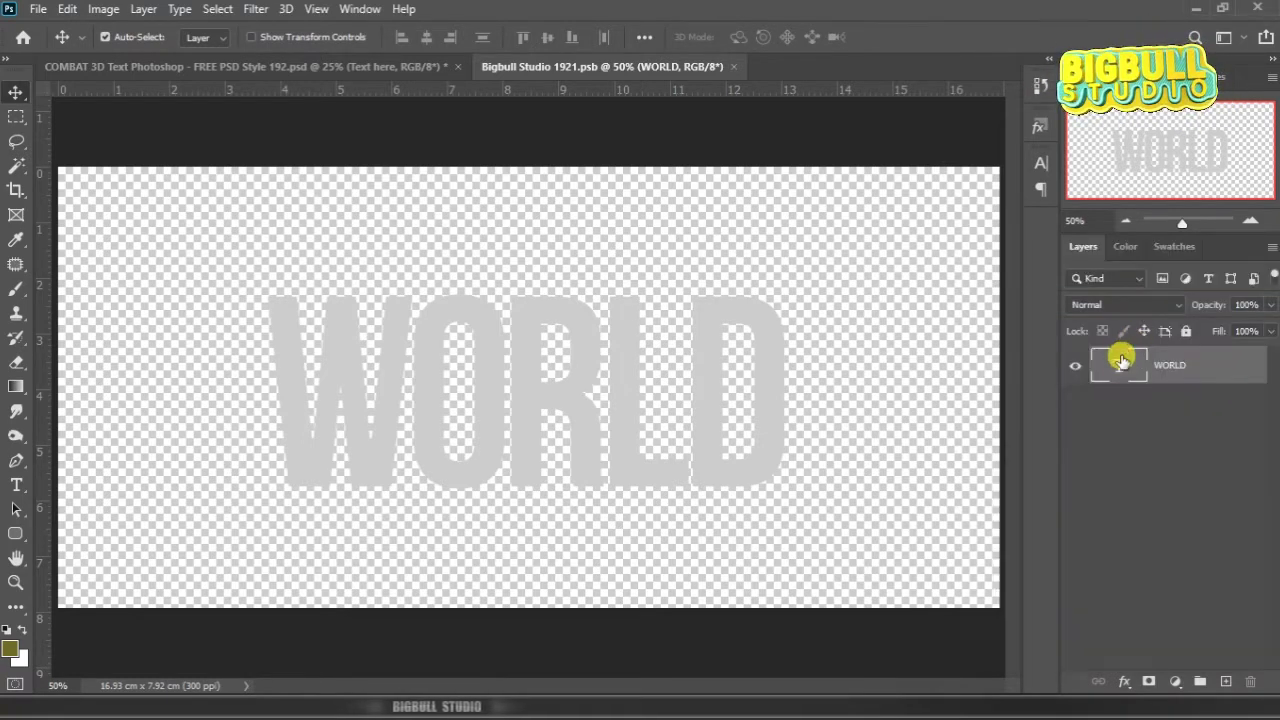
pyautogui.doubleClick(1118, 366)
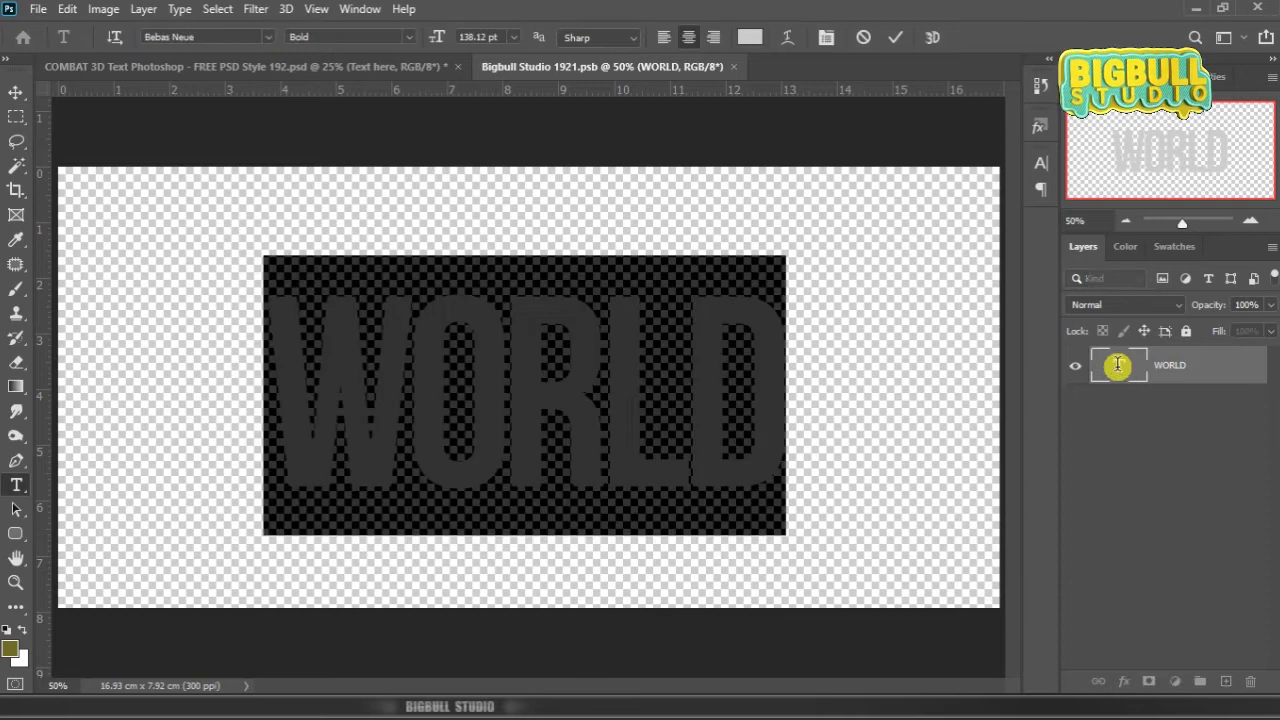
pyautogui.hotkey('ctrl', 'v')
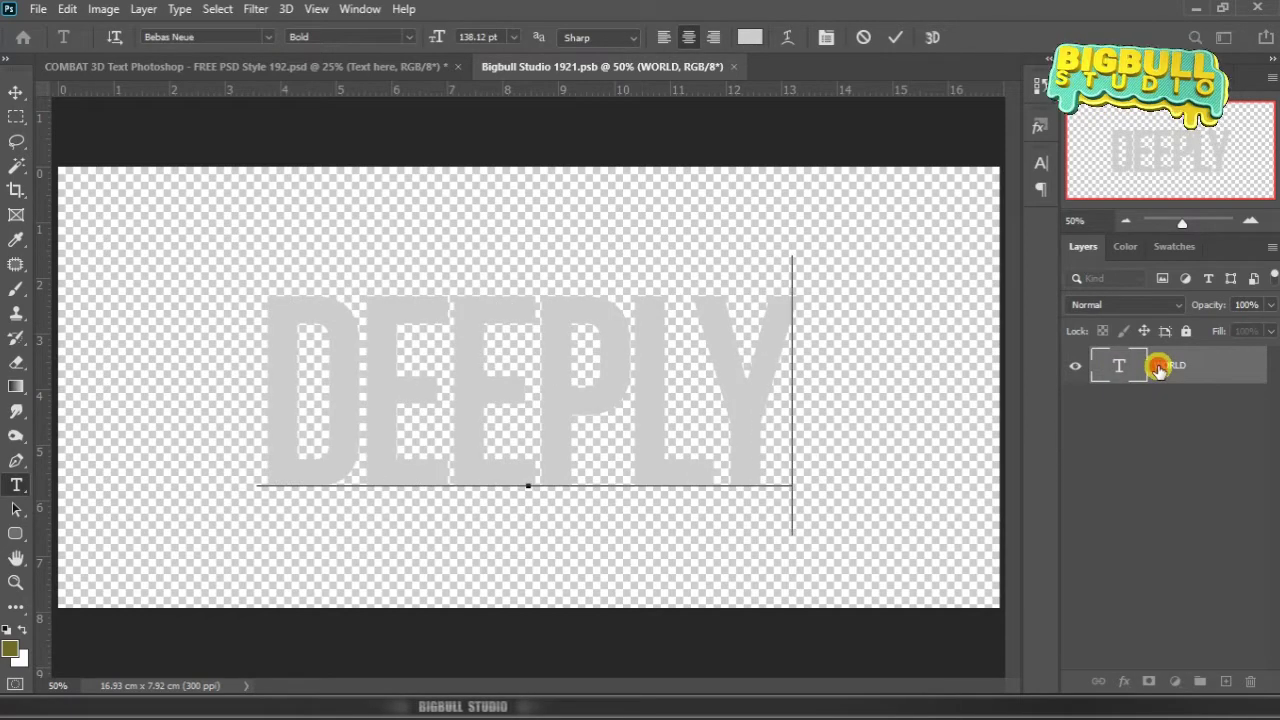
pyautogui.hotkey('ctrl', 'Return')
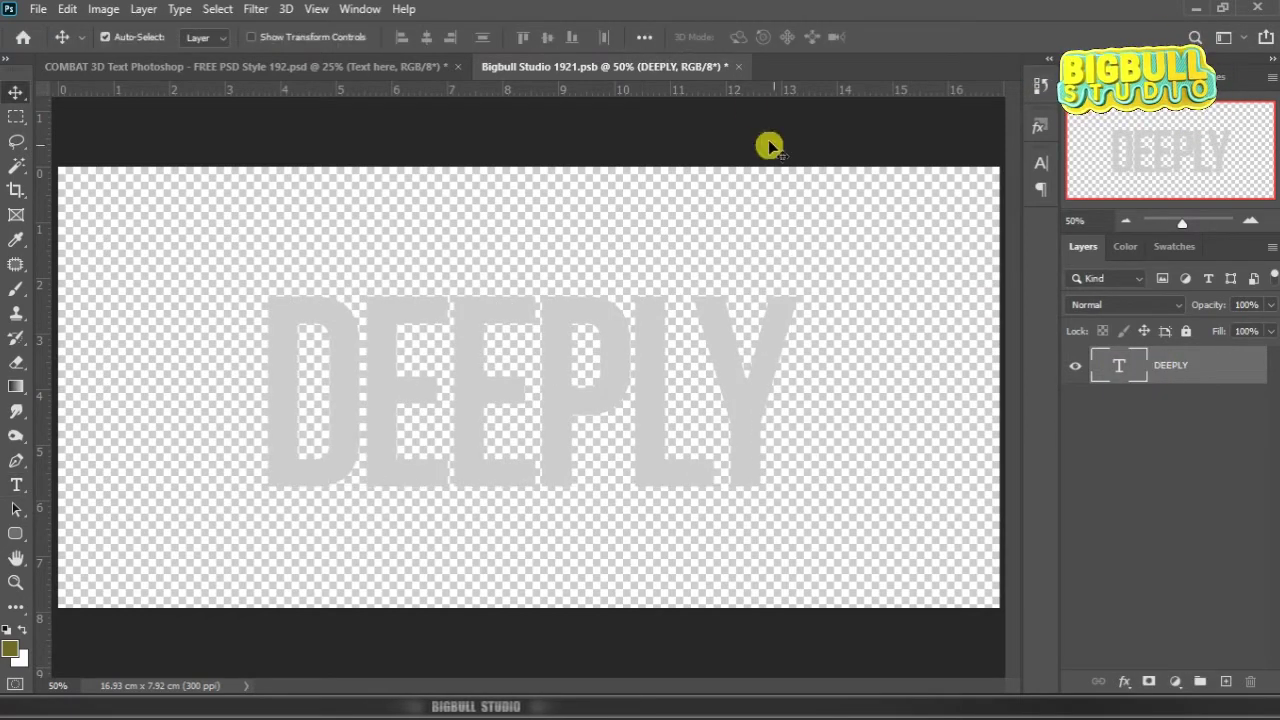
pyautogui.click(738, 66)
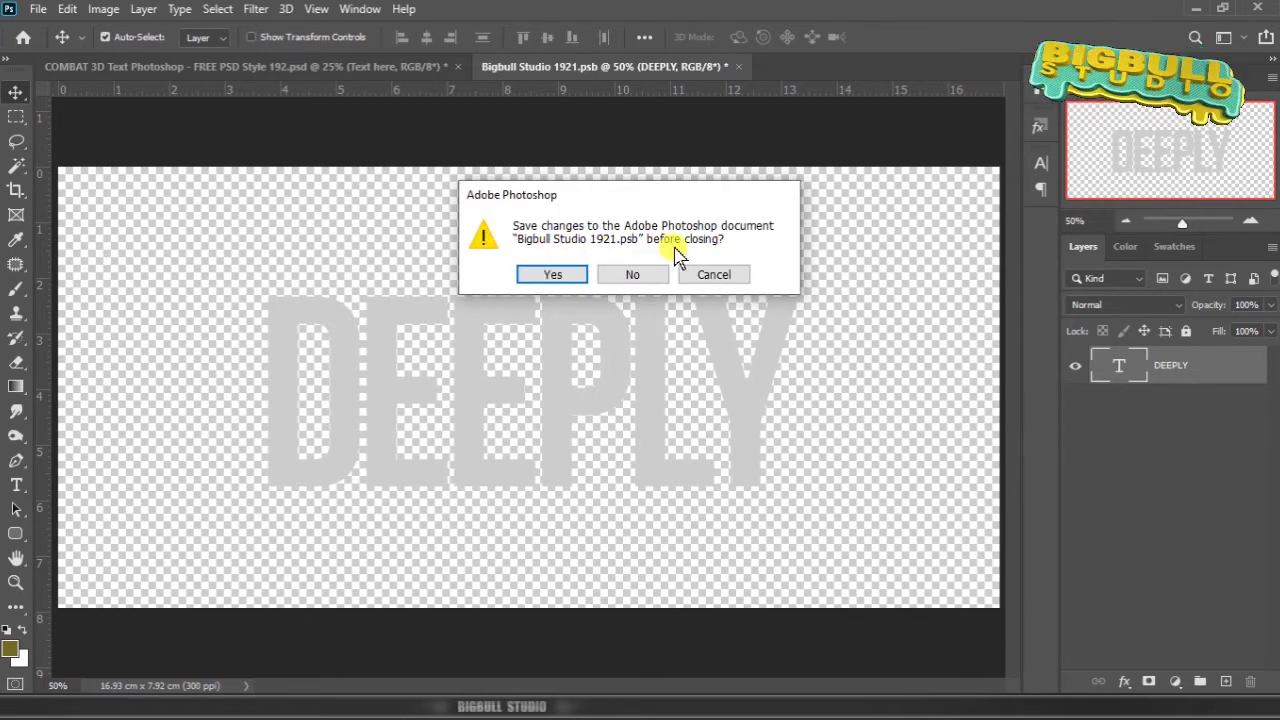
# - Save Bigbull Studio 1921.psb so the mockup reads DEEPLY, then reopen the Text here smart object
pyautogui.click(556, 278)
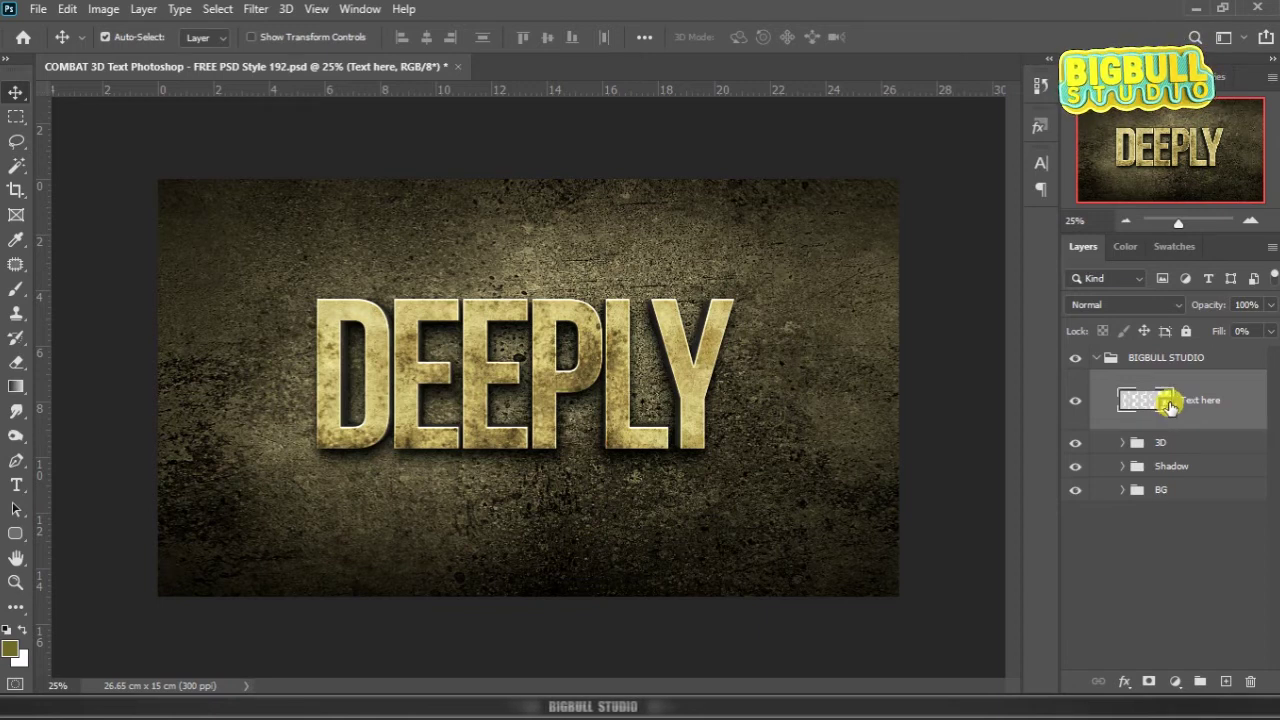
pyautogui.doubleClick(1168, 405)
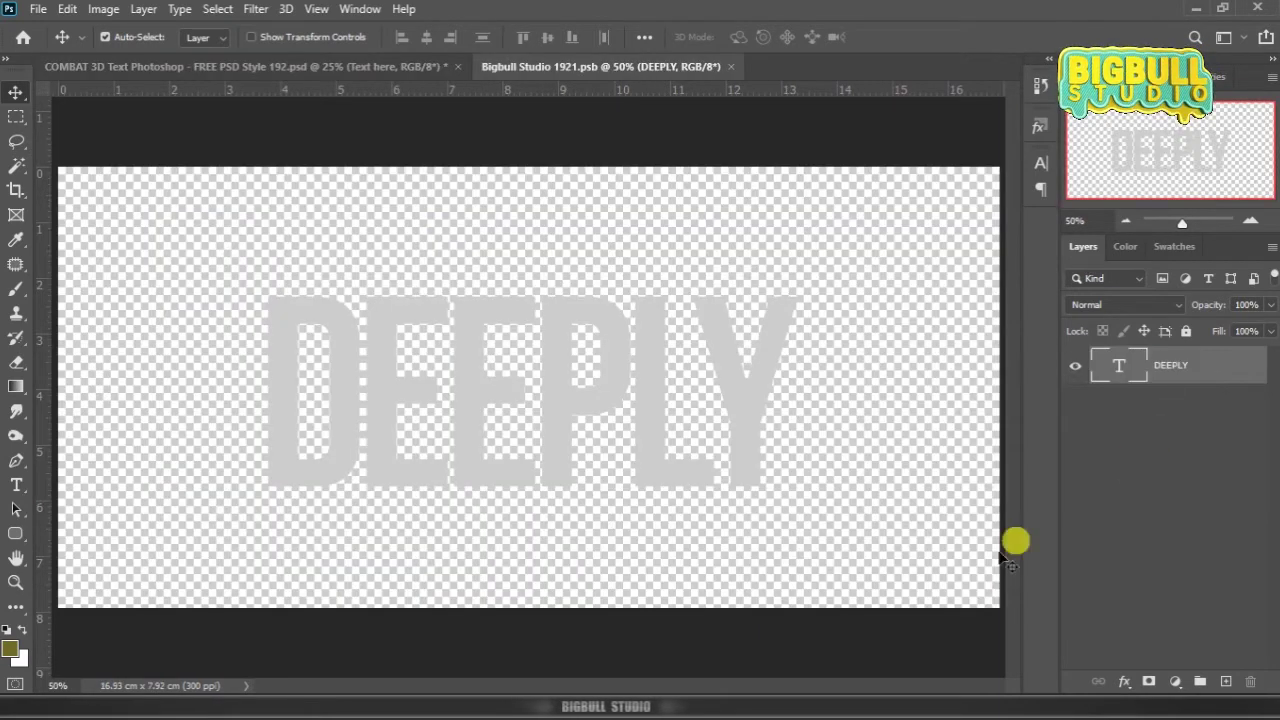
# - Copy the word BOSTON from the Notepad word list
pyautogui.hotkey('alt', 'Tab')
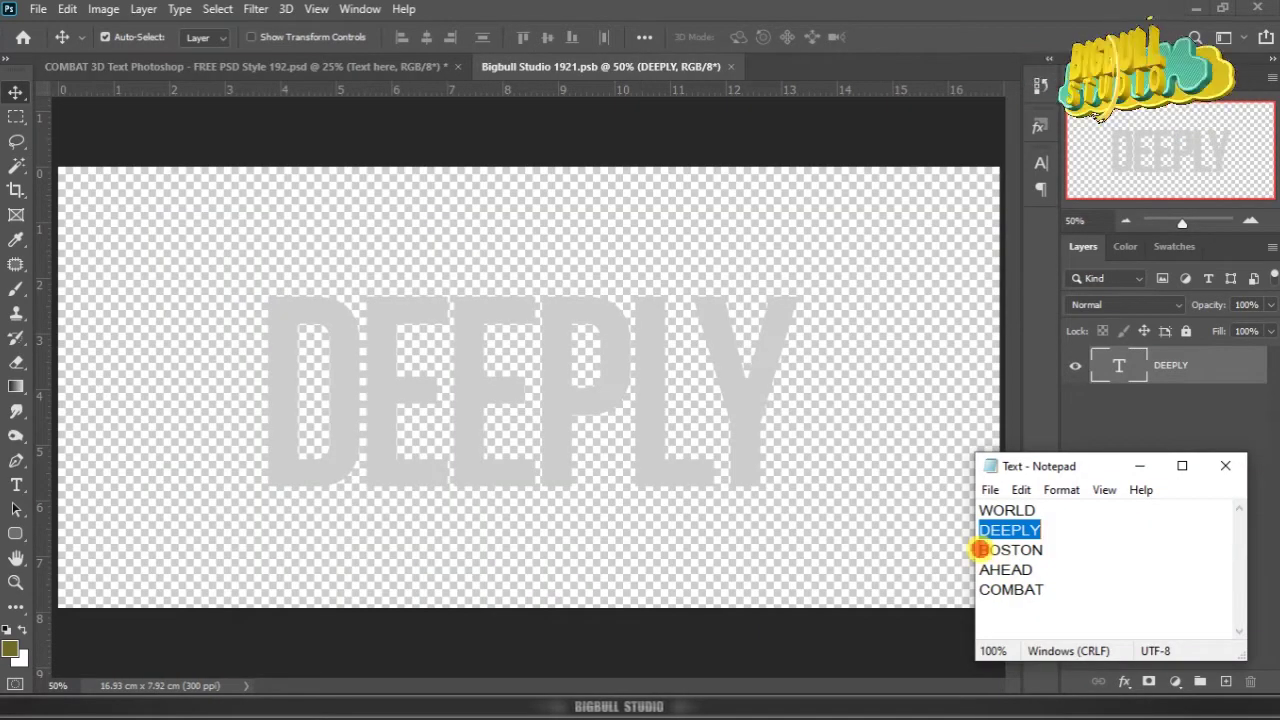
pyautogui.moveTo(980, 550); pyautogui.dragTo(1040, 549)
pyautogui.rightClick(1013, 549)
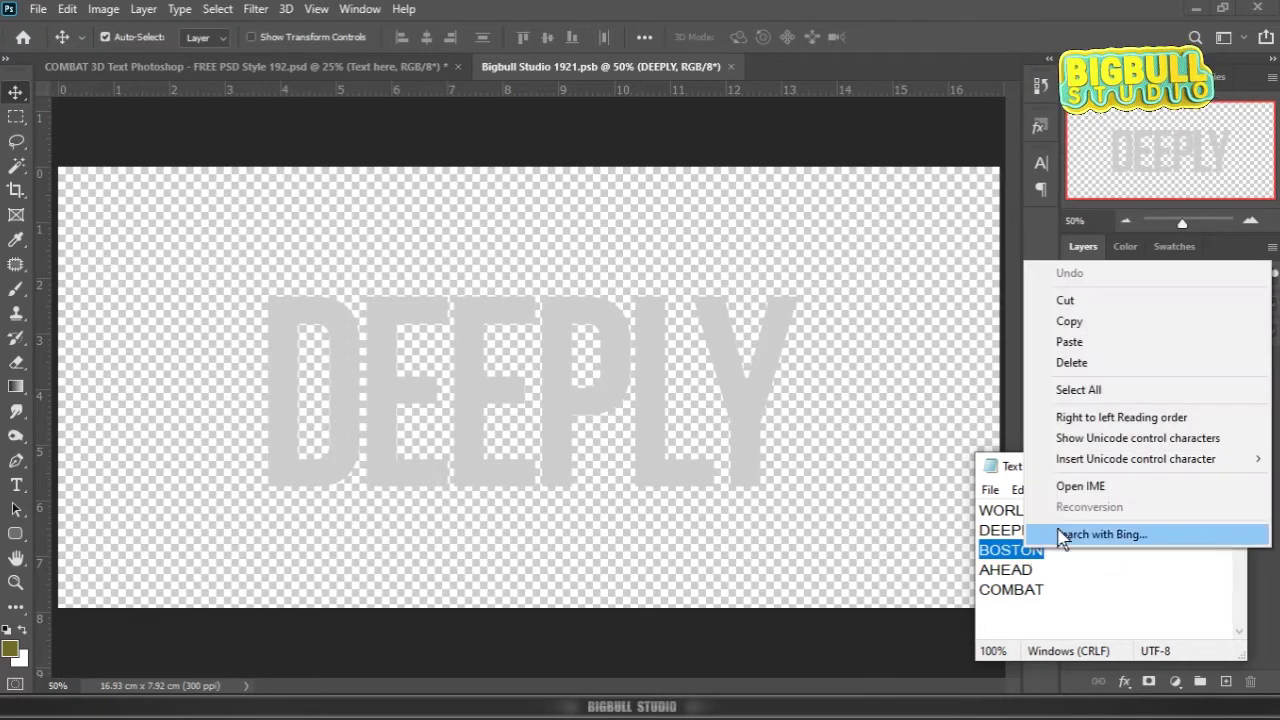
pyautogui.click(1120, 322)
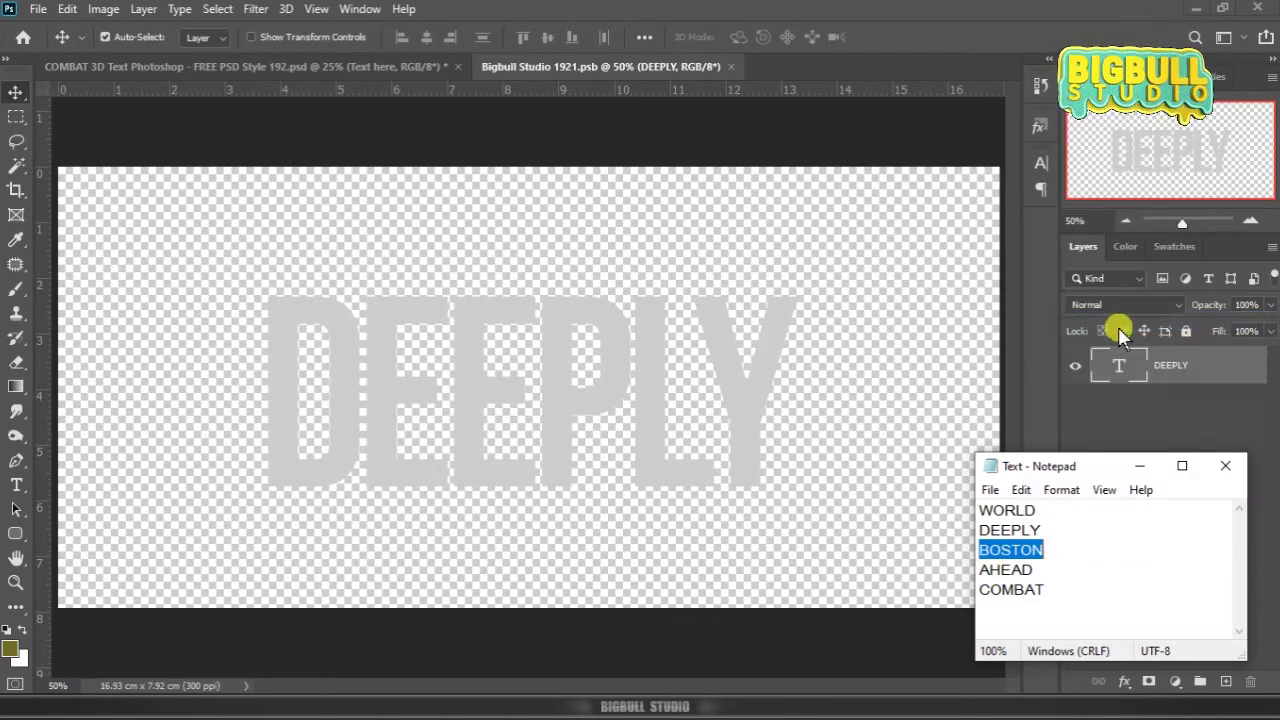
# - Replace DEEPLY with BOSTON in the text layer, then close and save the smart object
pyautogui.click(1121, 363)
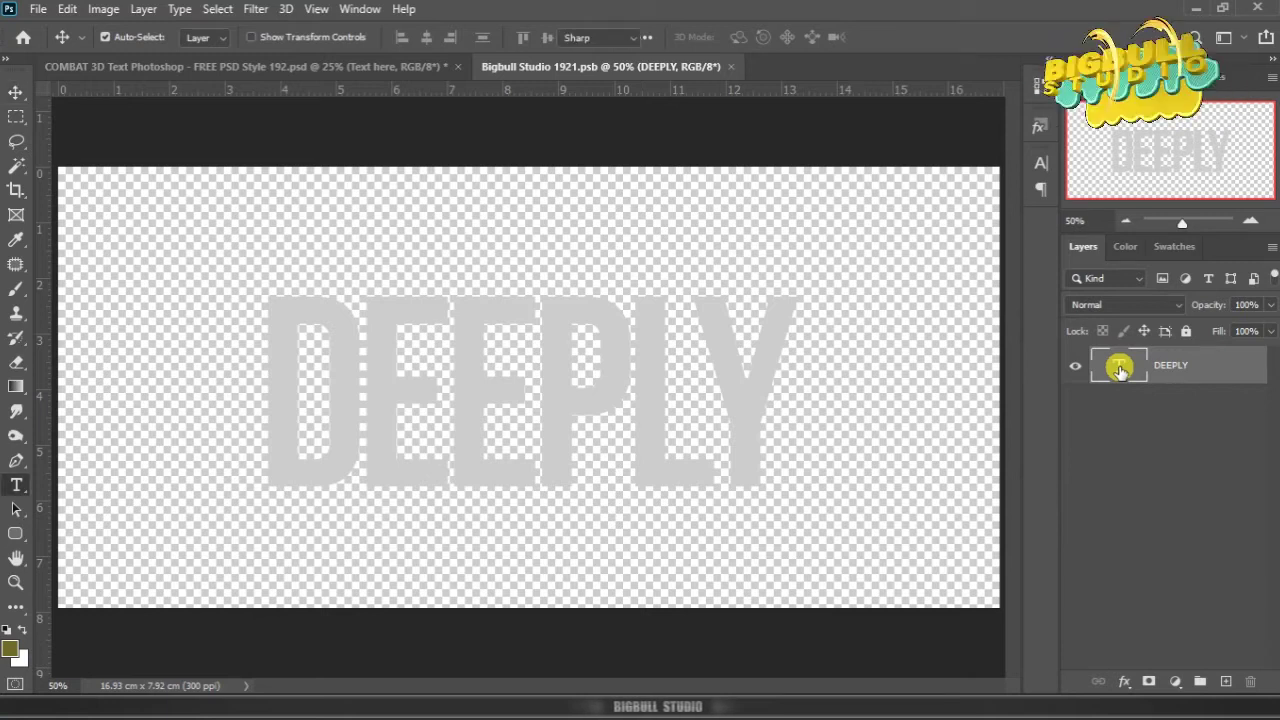
pyautogui.doubleClick(1120, 369)
pyautogui.hotkey('ctrl', 'v')
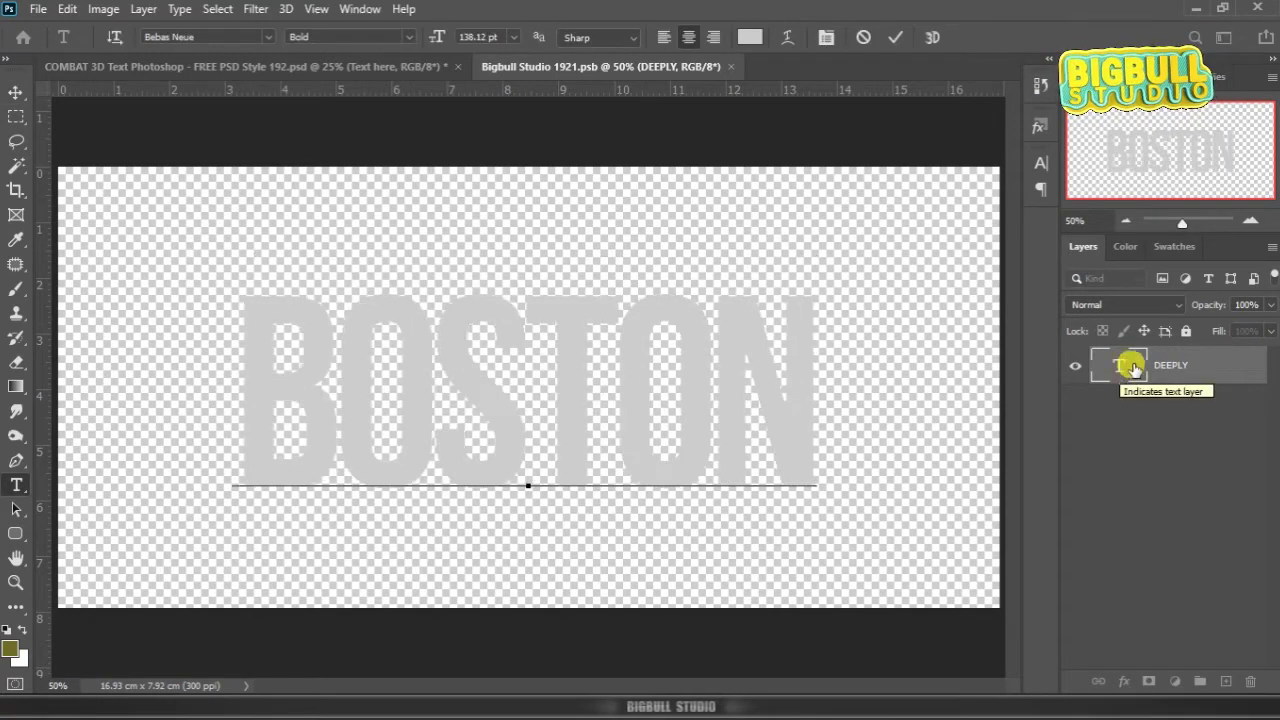
pyautogui.click(1152, 367)
pyautogui.click(1152, 367)
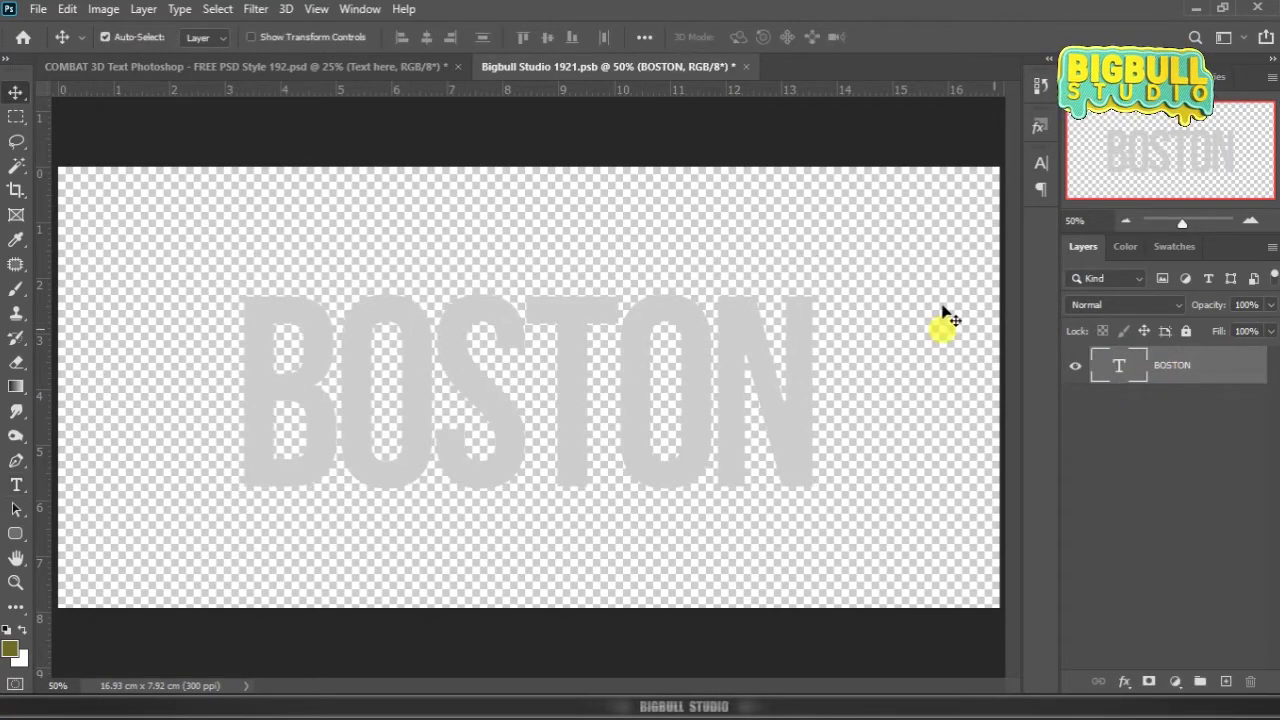
pyautogui.click(741, 68)
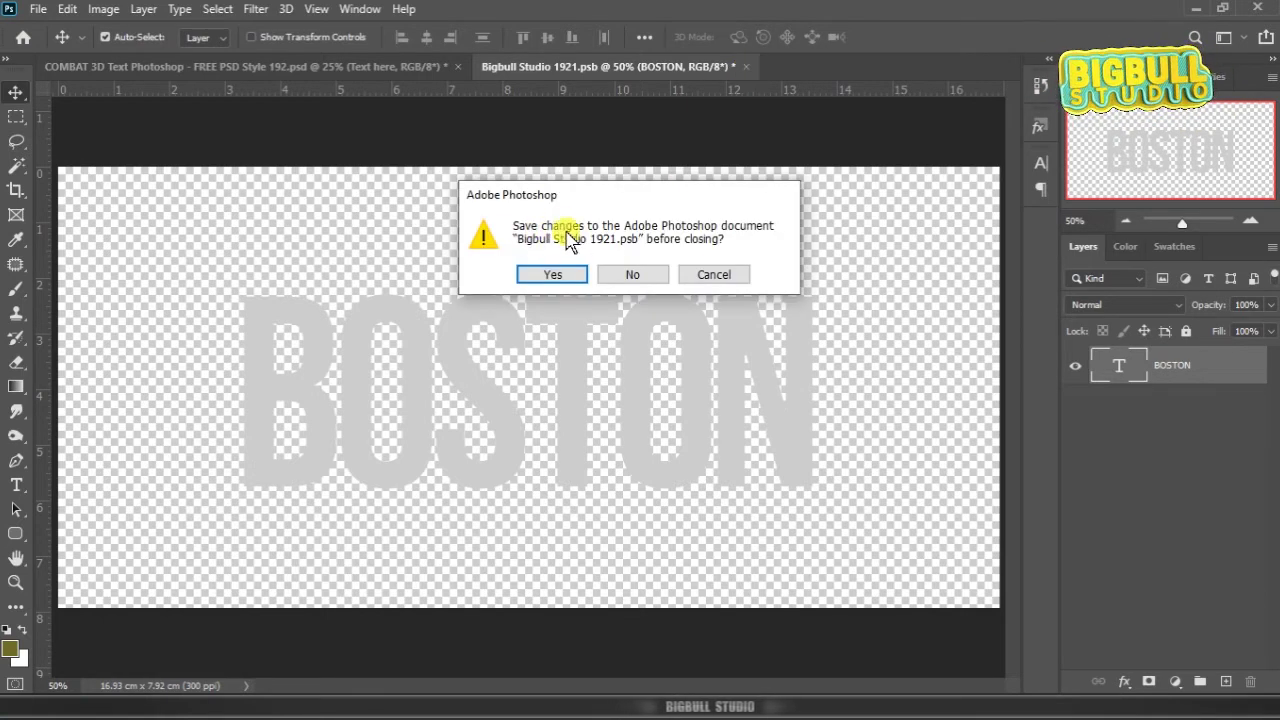
pyautogui.click(554, 277)
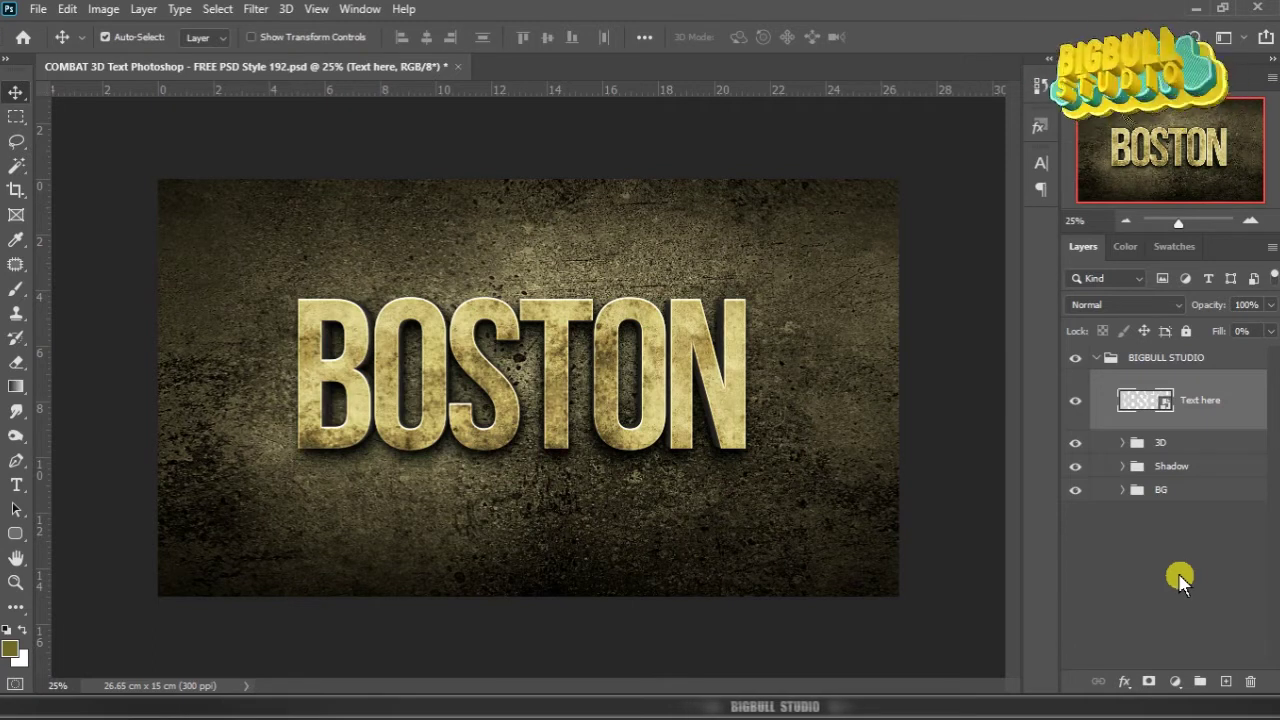
# - Reopen the Text here smart object and copy the word AHEAD from Notepad
pyautogui.doubleClick(1165, 405)
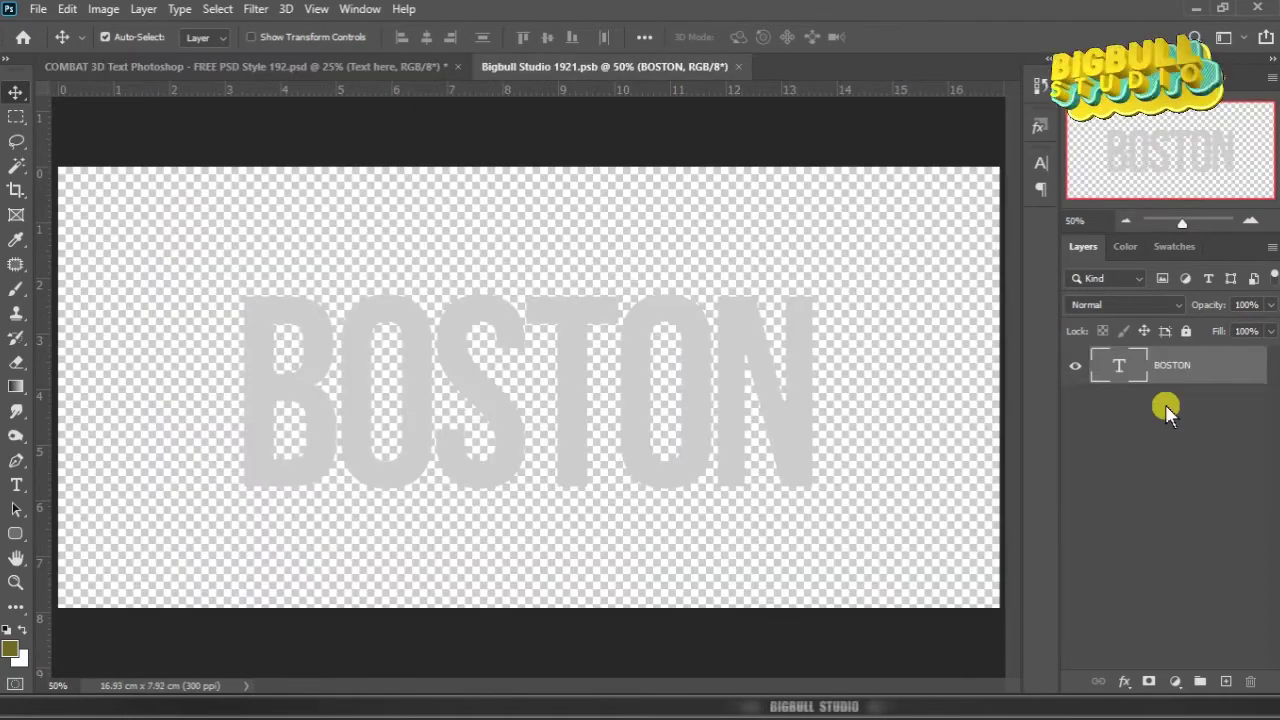
pyautogui.click(985, 690)
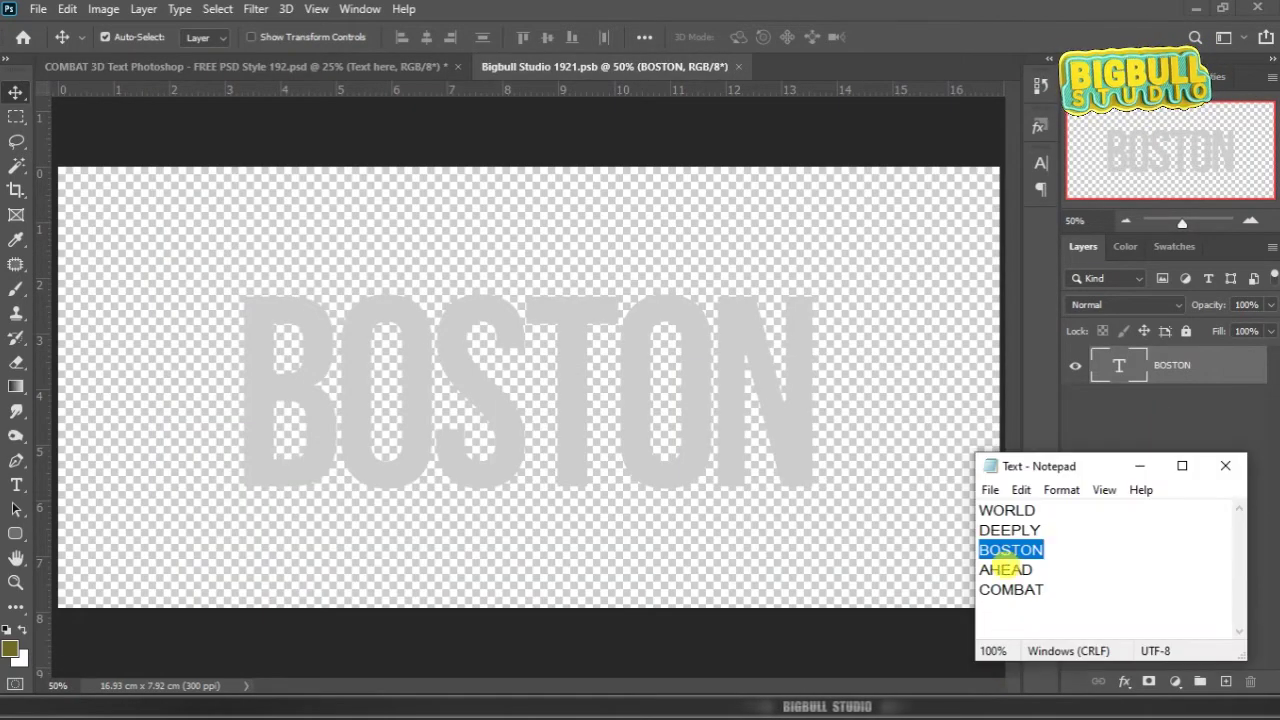
pyautogui.moveTo(975, 568); pyautogui.dragTo(995, 569)
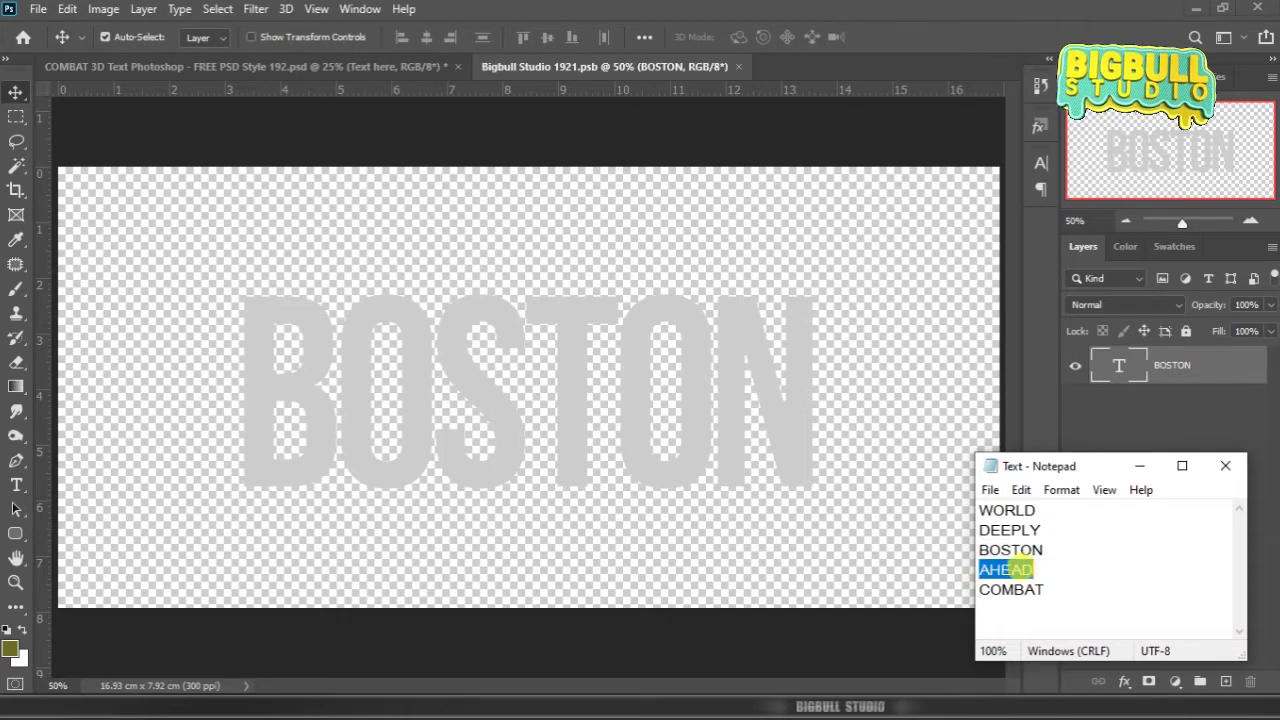
pyautogui.rightClick(1030, 569)
pyautogui.click(1100, 342)
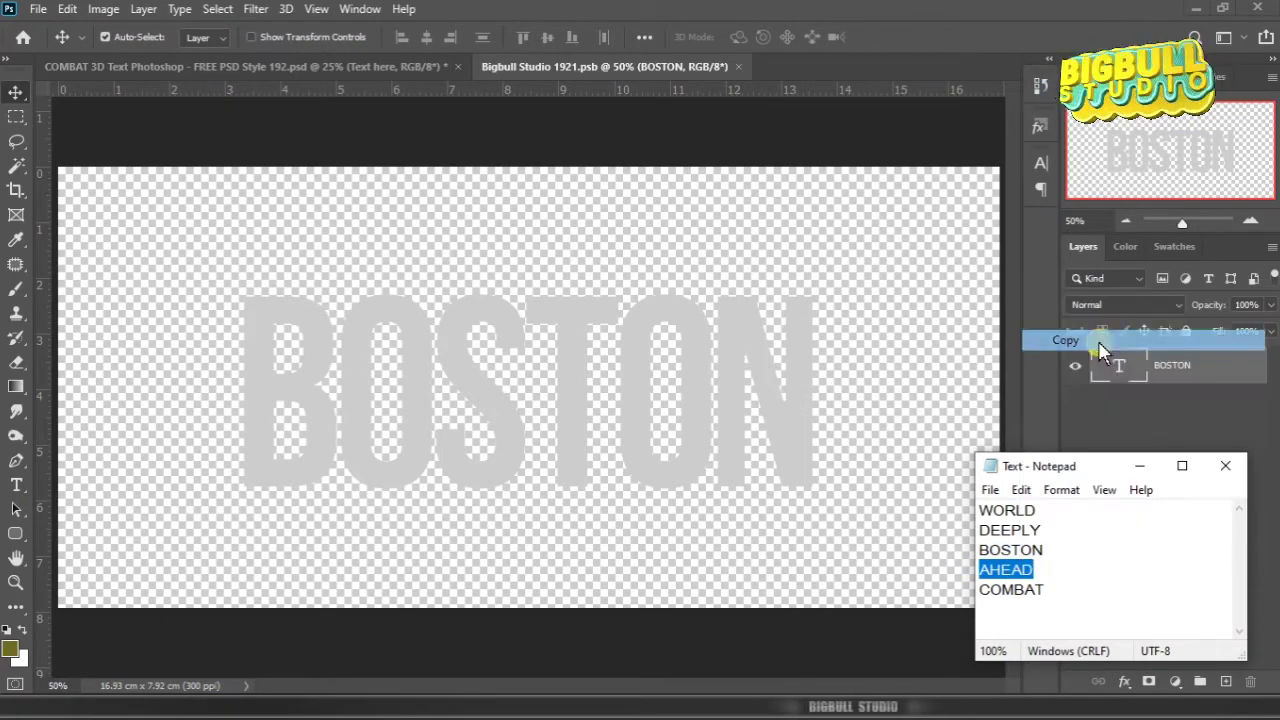
# - Replace BOSTON with AHEAD in the text layer, then close and save the smart object
pyautogui.doubleClick(1117, 365)
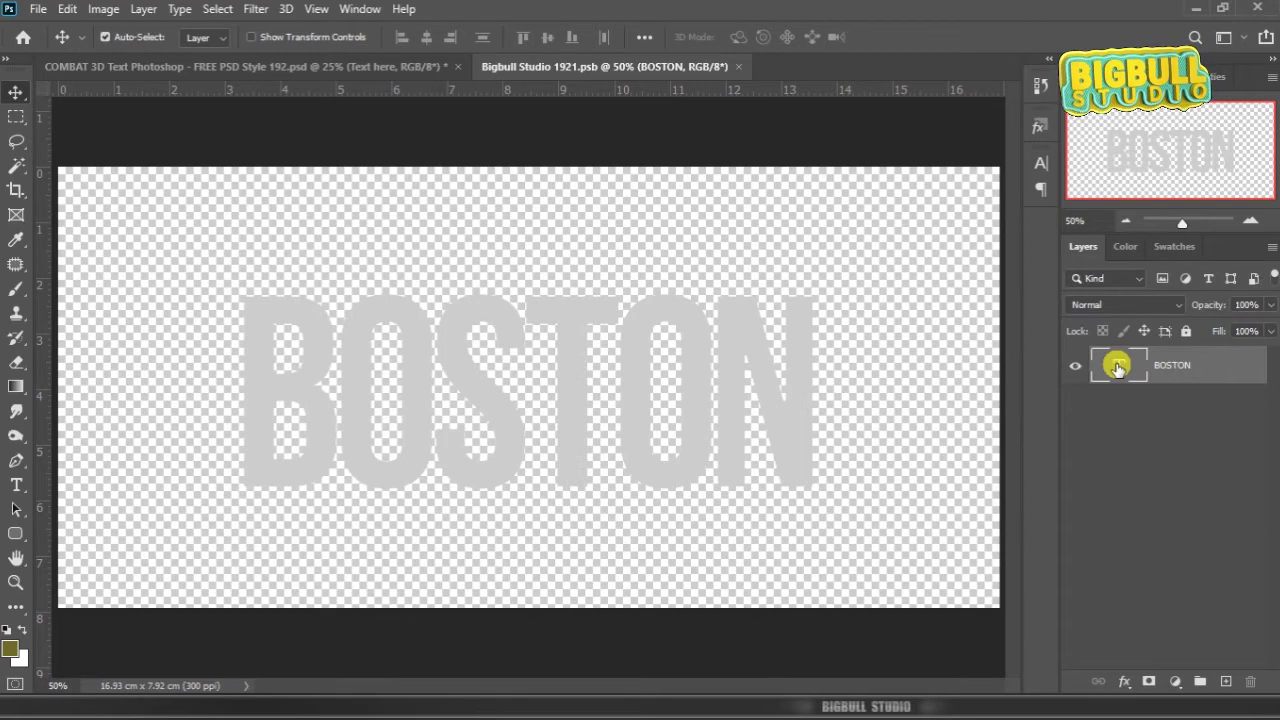
pyautogui.hotkey('ctrl', 'v')
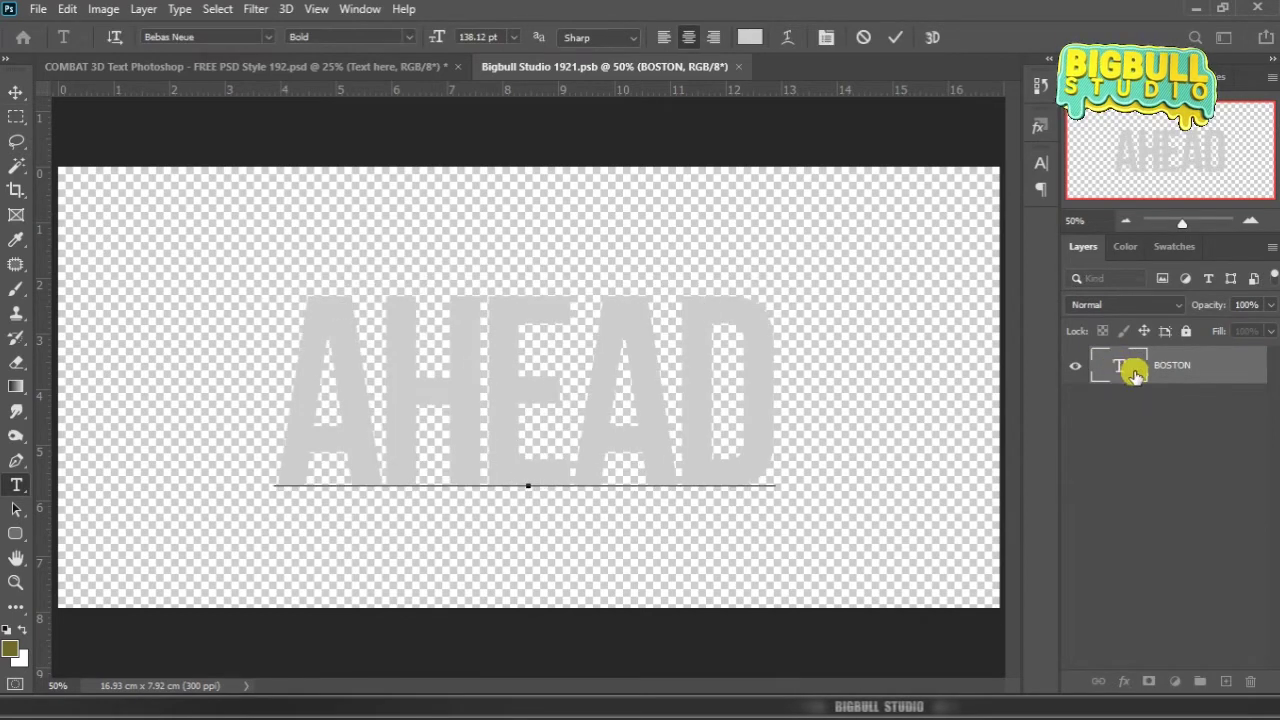
pyautogui.click(1175, 366)
pyautogui.press('v')
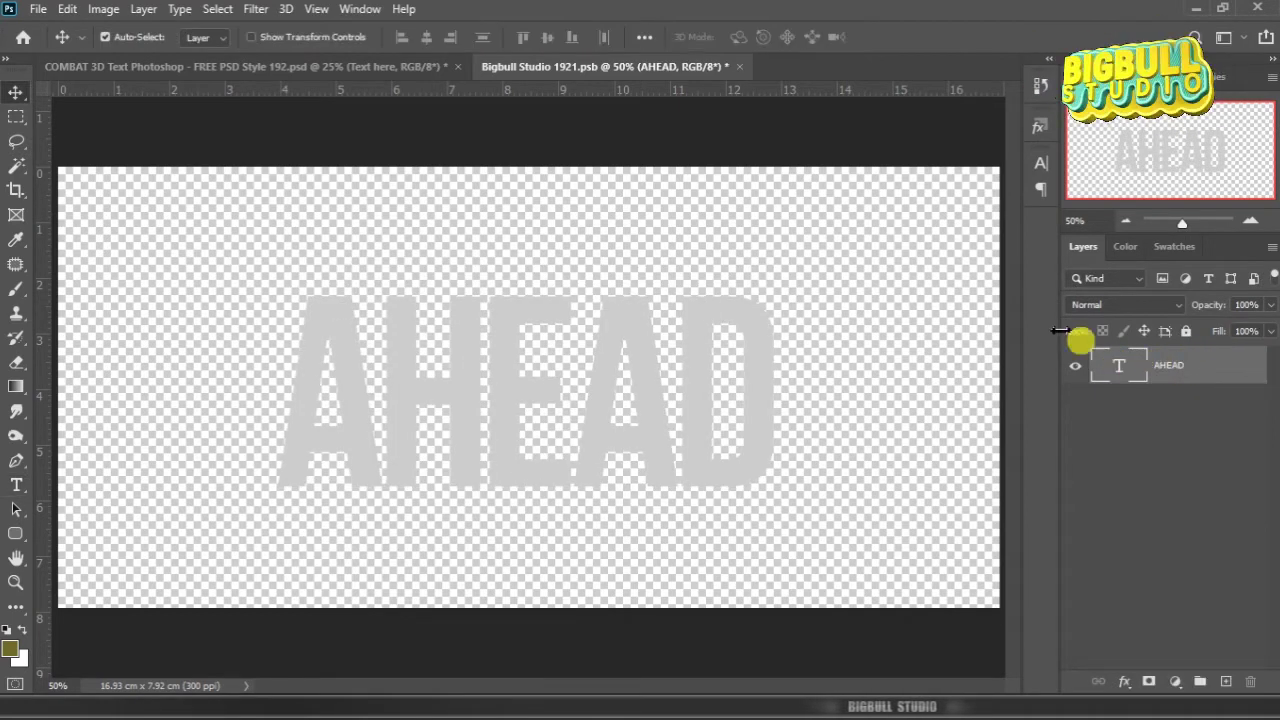
pyautogui.click(738, 67)
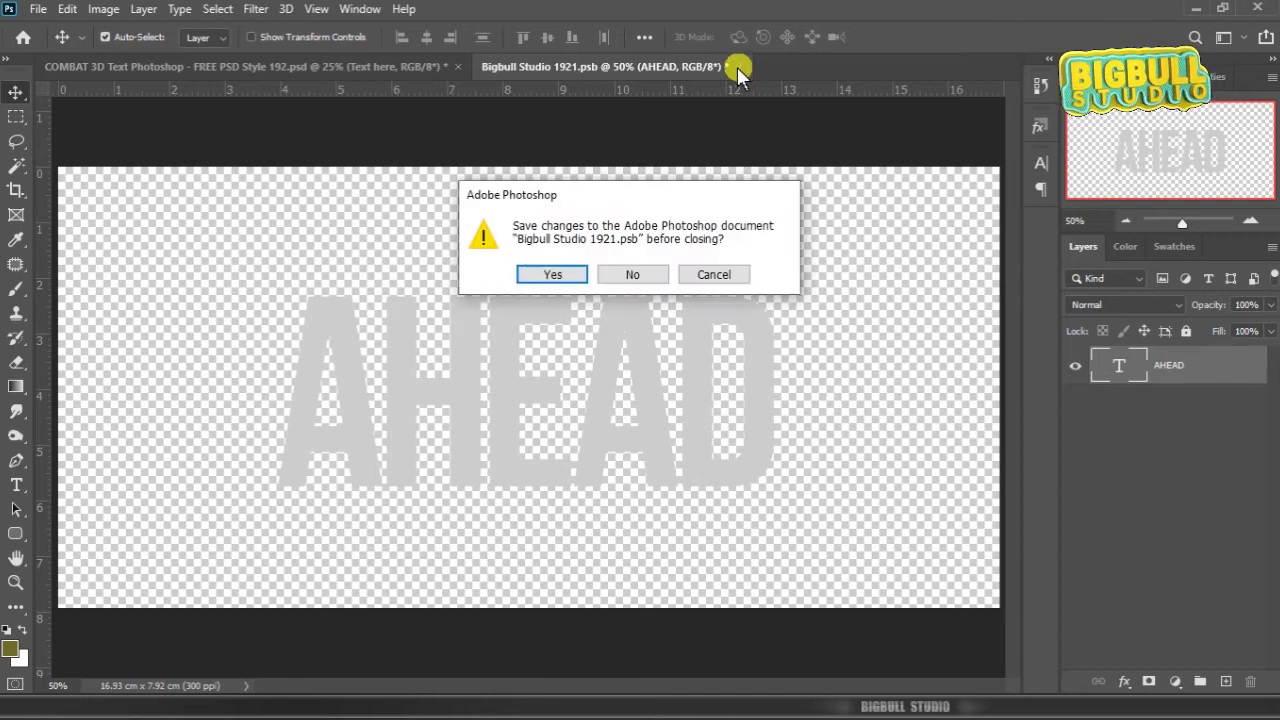
pyautogui.click(582, 276)
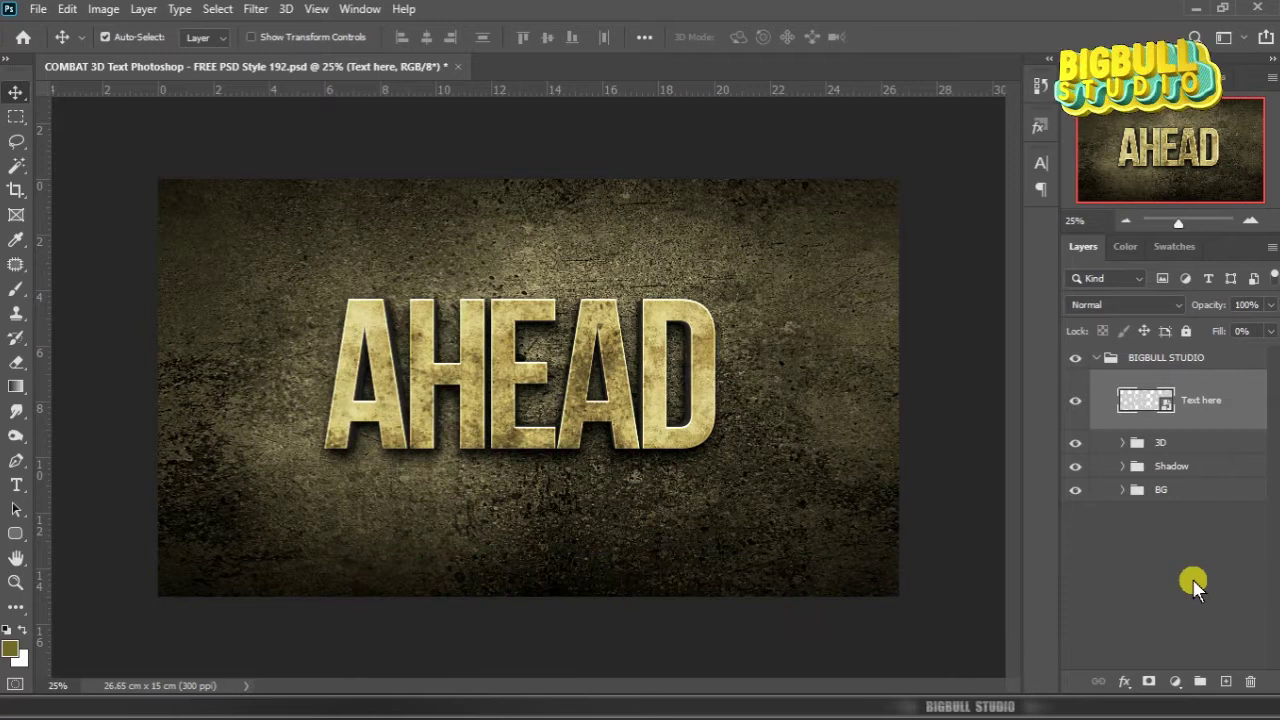
# - Reopen the Text here smart object and copy the word COMBAT from Notepad
pyautogui.doubleClick(1165, 404)
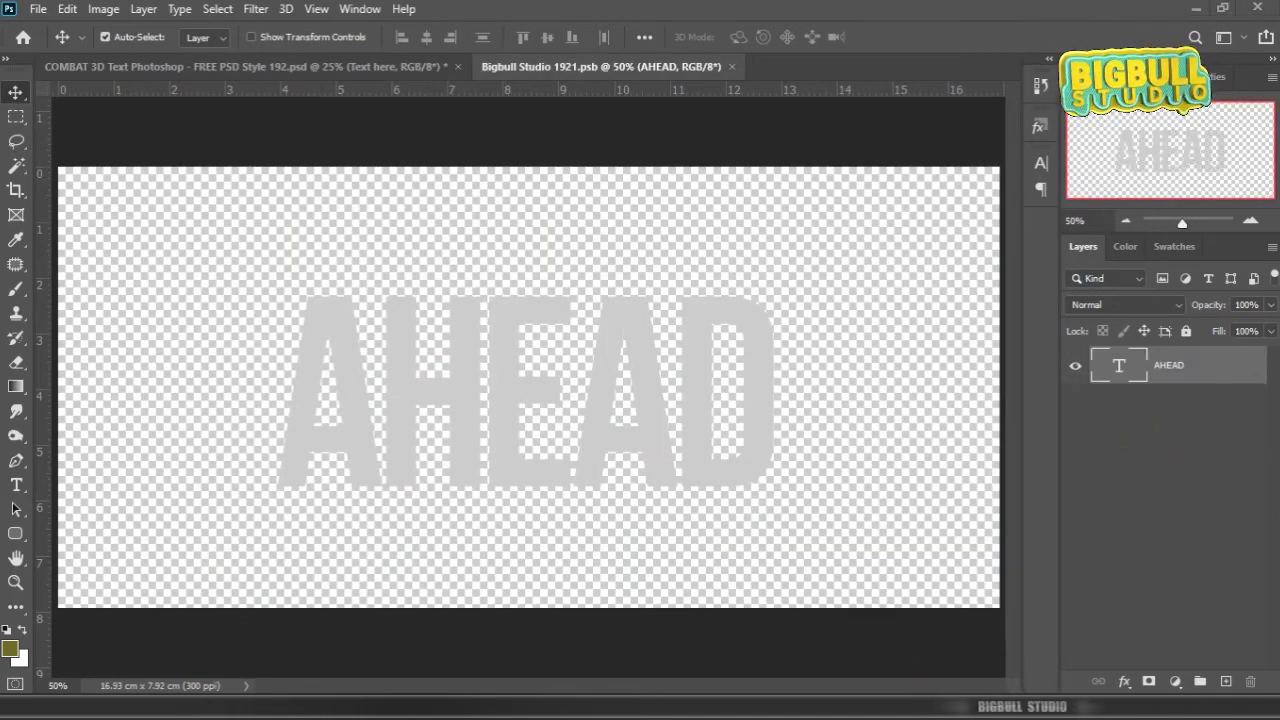
pyautogui.hotkey('alt', 'Tab')
pyautogui.moveTo(1045, 590); pyautogui.dragTo(979, 590)
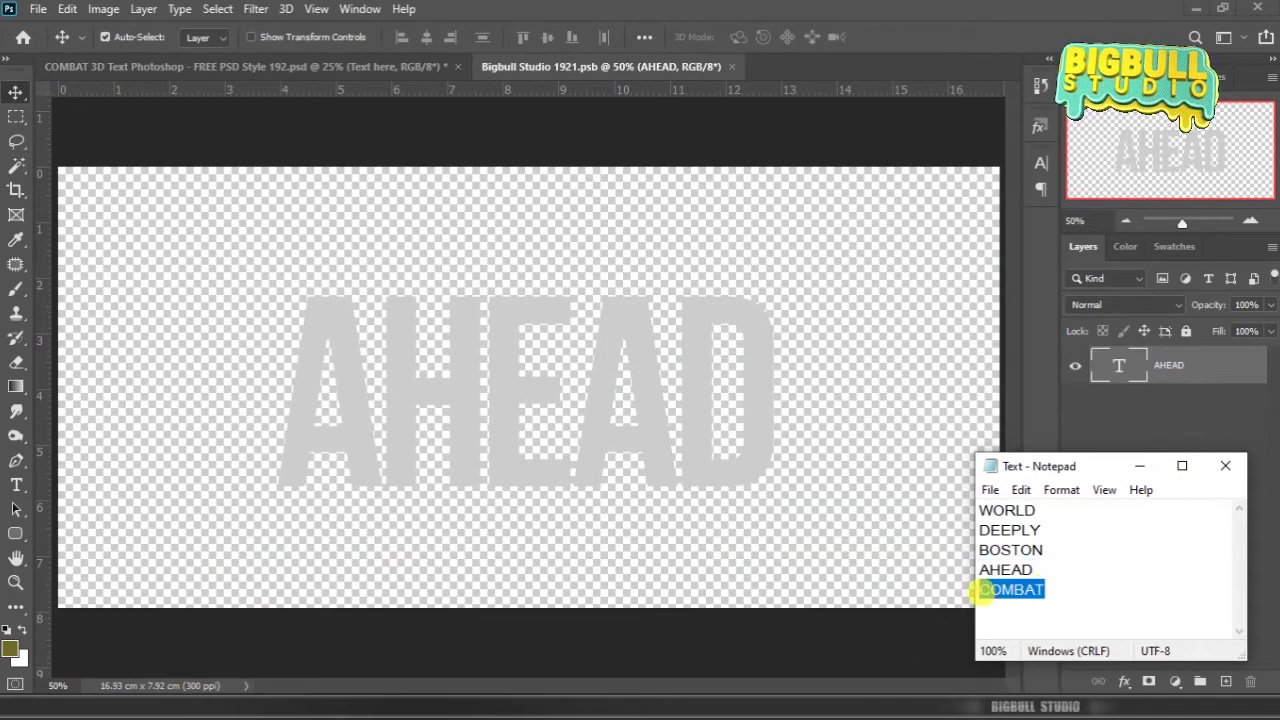
pyautogui.rightClick(1000, 588)
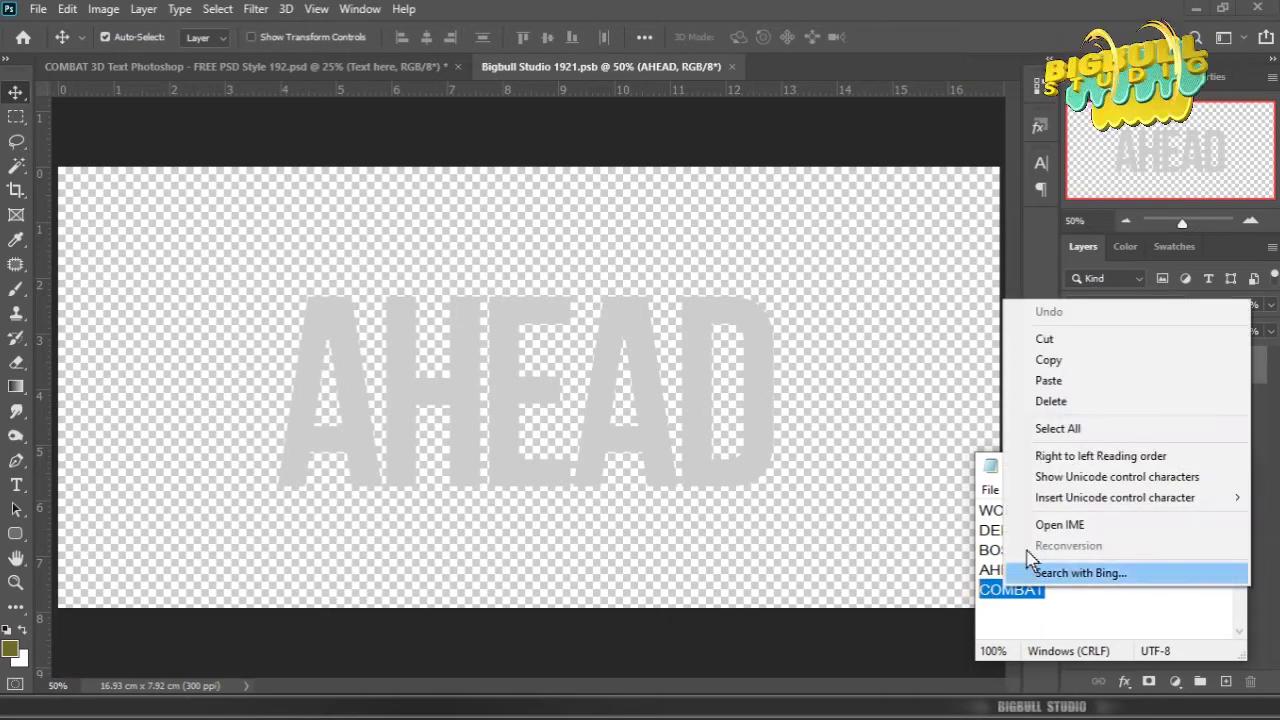
pyautogui.click(1088, 360)
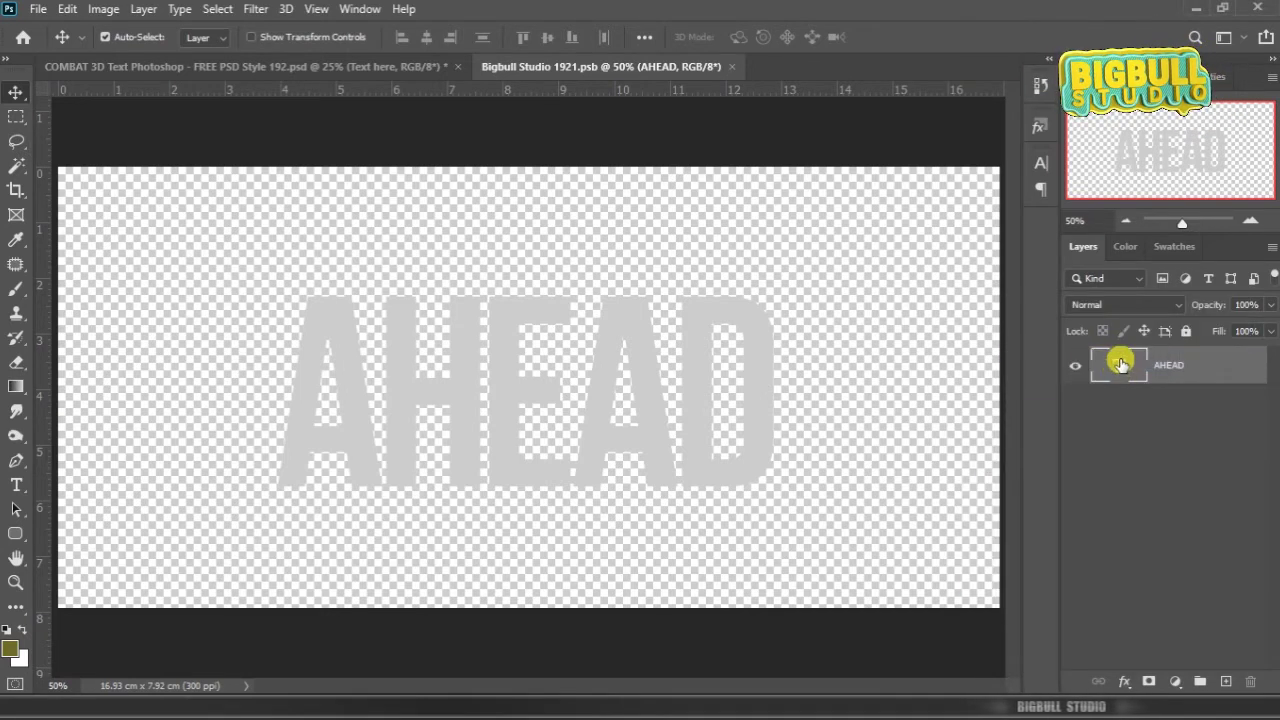
# - Replace AHEAD with COMBAT, save the smart object, and return to the mockup
pyautogui.doubleClick(1120, 364)
pyautogui.hotkey('ctrl', 'v')
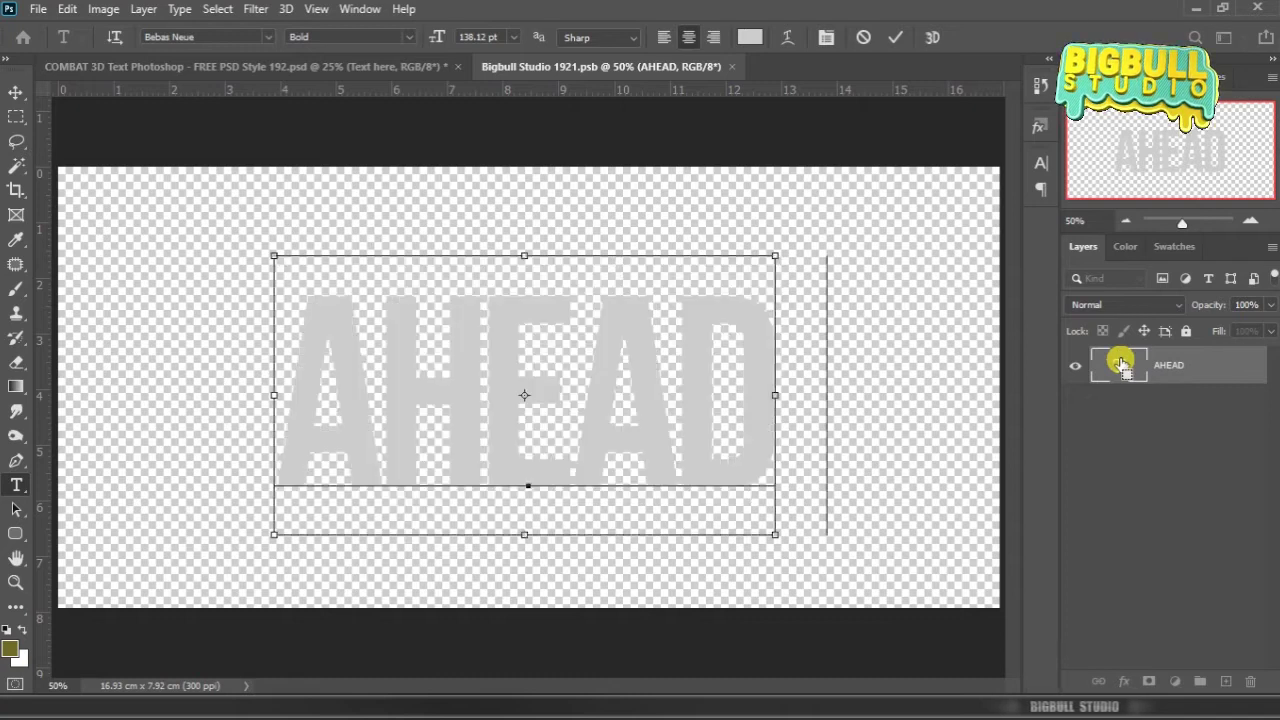
pyautogui.hotkey('ctrl', 'Return')
pyautogui.press('v')
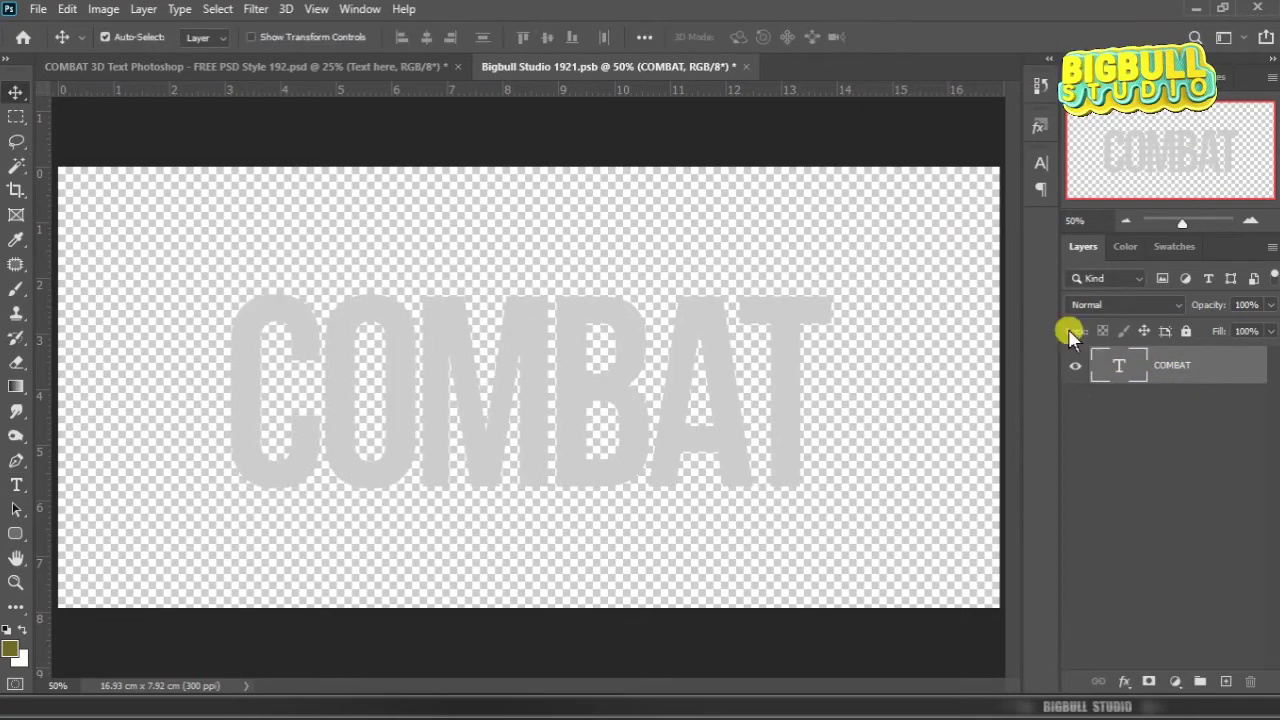
pyautogui.click(745, 67)
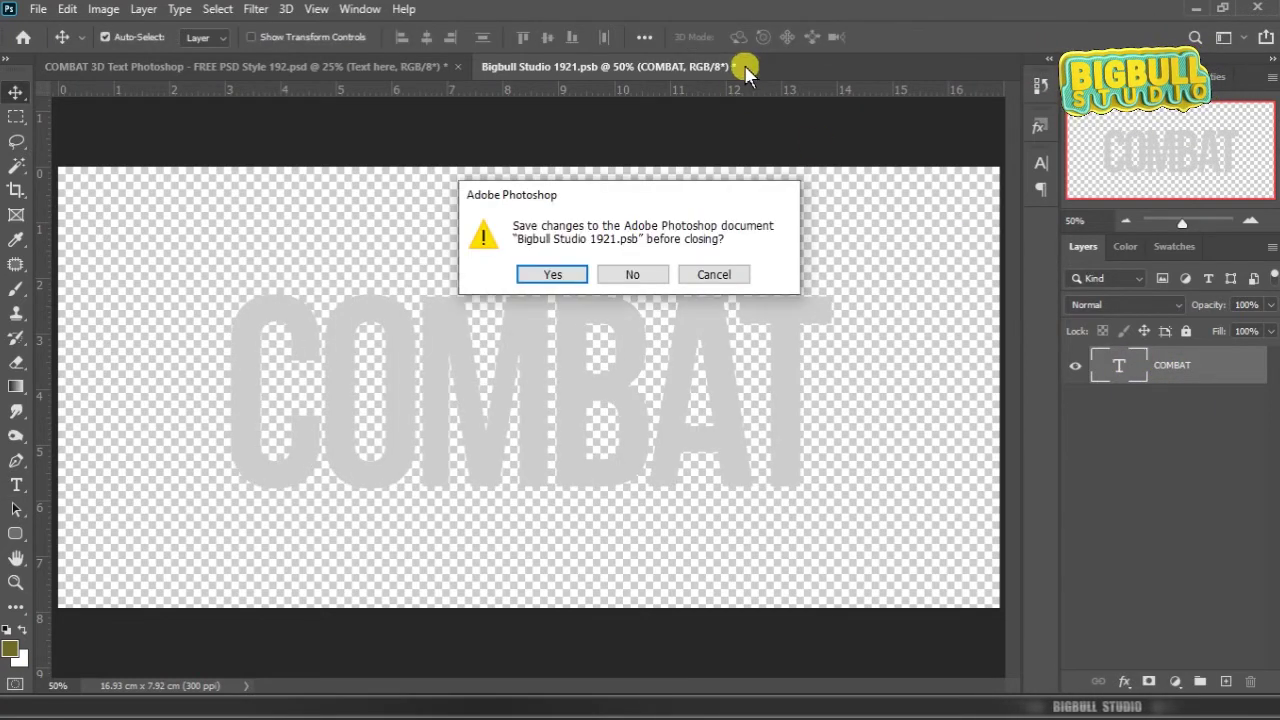
pyautogui.click(578, 275)
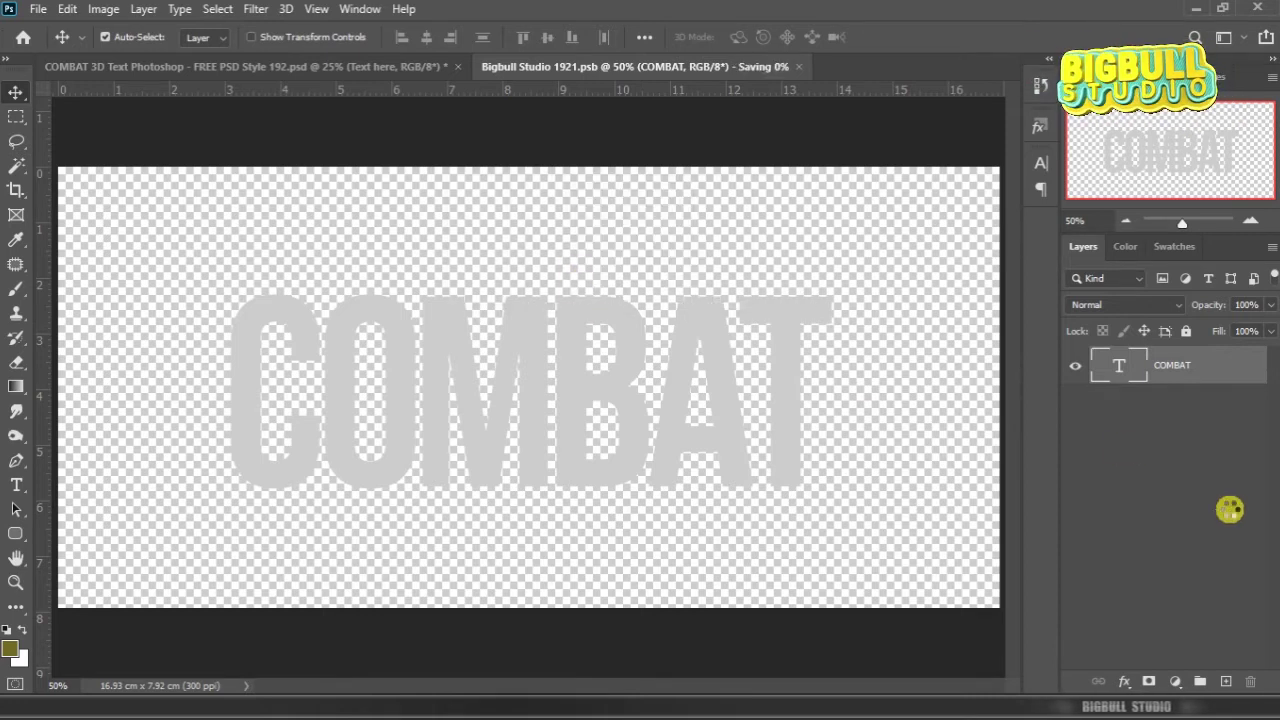
pyautogui.hotkey('ctrl', 'w')
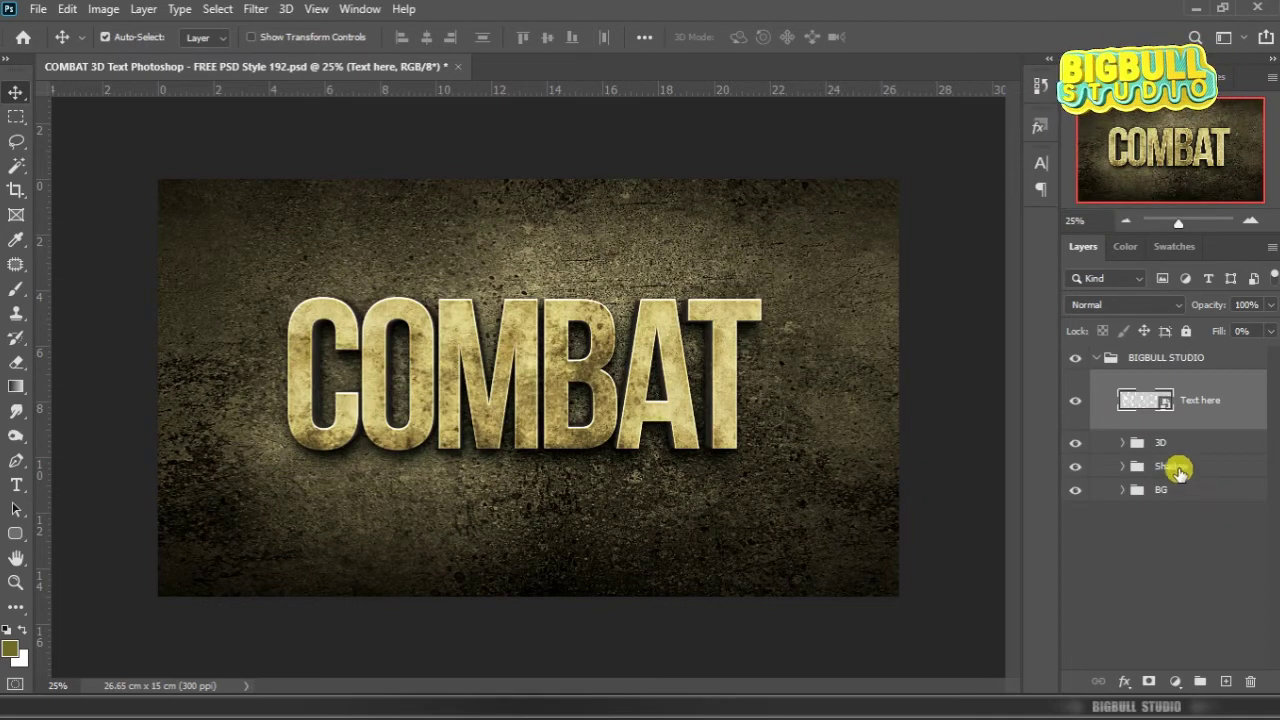
# - Collapse the BIGBULL STUDIO group in the Layers panel and deselect it
pyautogui.click(1097, 357)
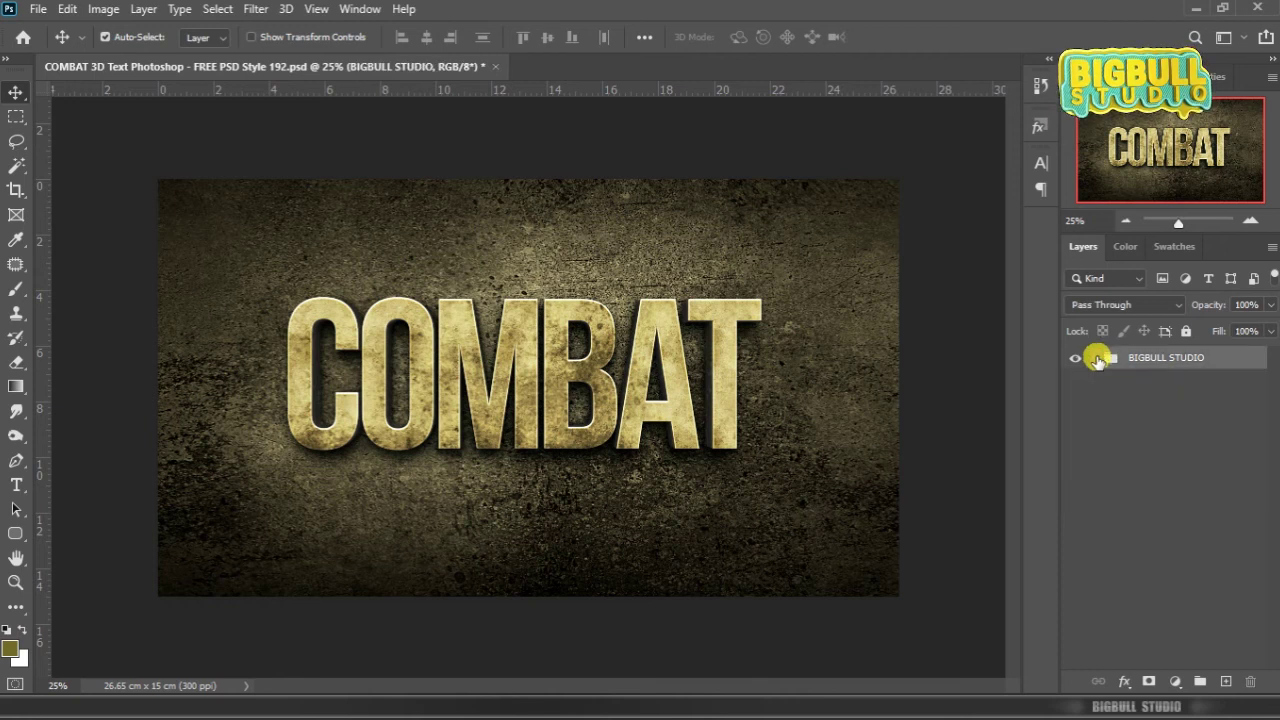
pyautogui.click(1205, 422)
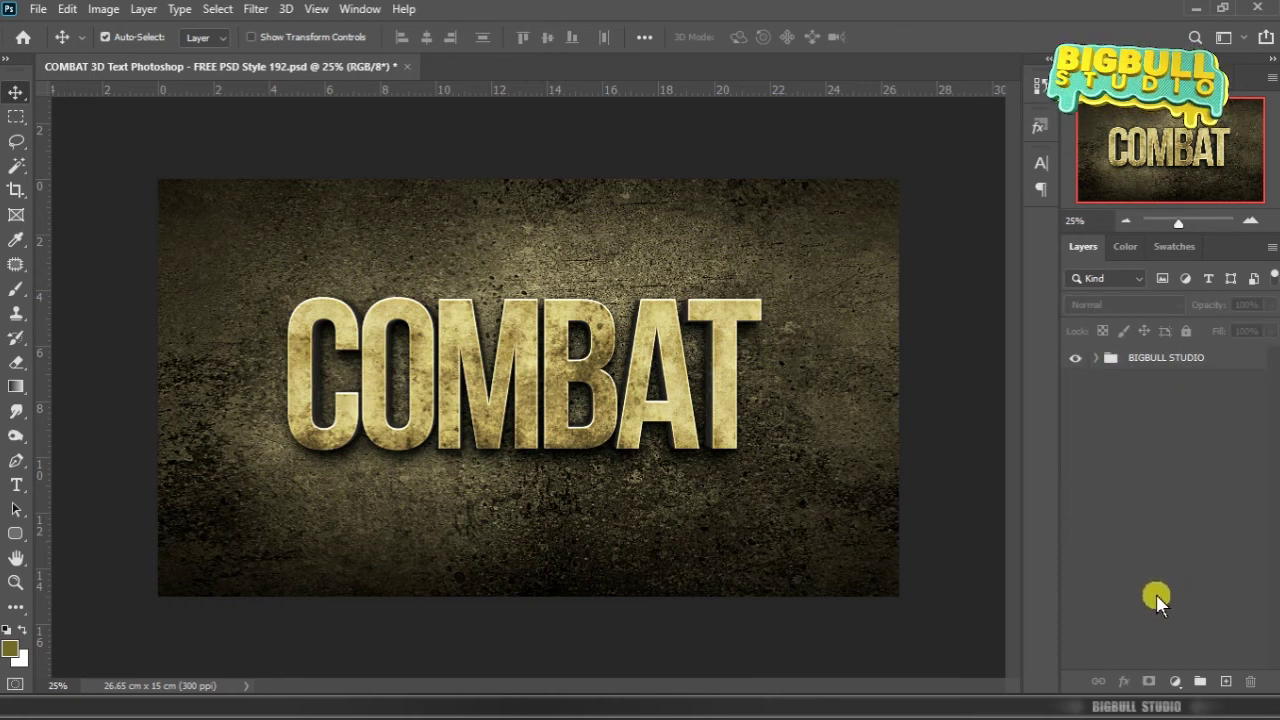